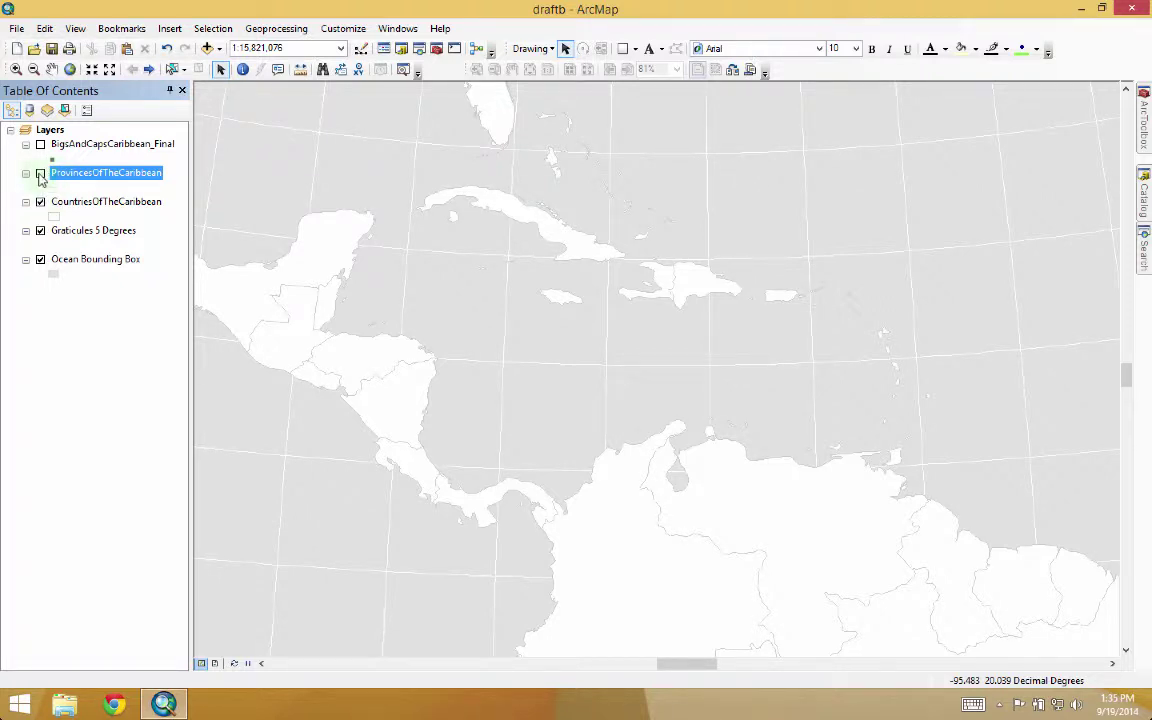
- Turn on the ProvincesOfTheCaribbean and BigsAndCapsCaribbean_Final layers and select CountriesOfTheCaribbean
{"action": "left_click", "coordinate": [40, 174]}
{"action": "left_click", "coordinate": [40, 144]}
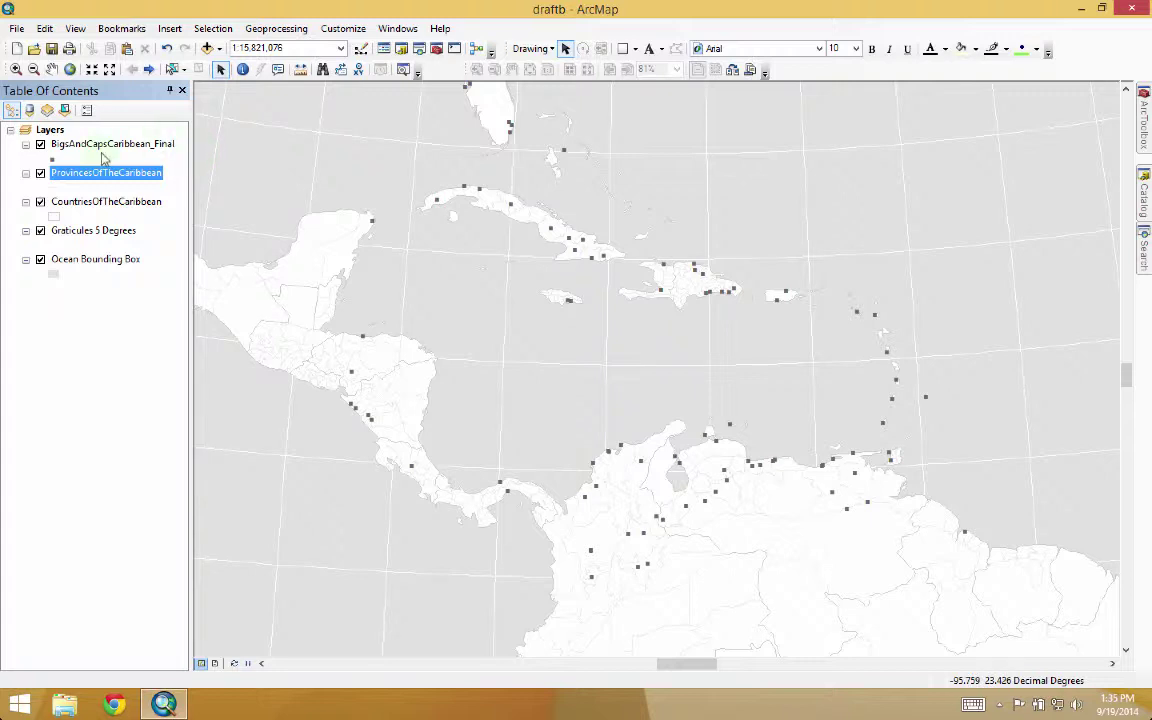
{"action": "left_click", "coordinate": [75, 204]}
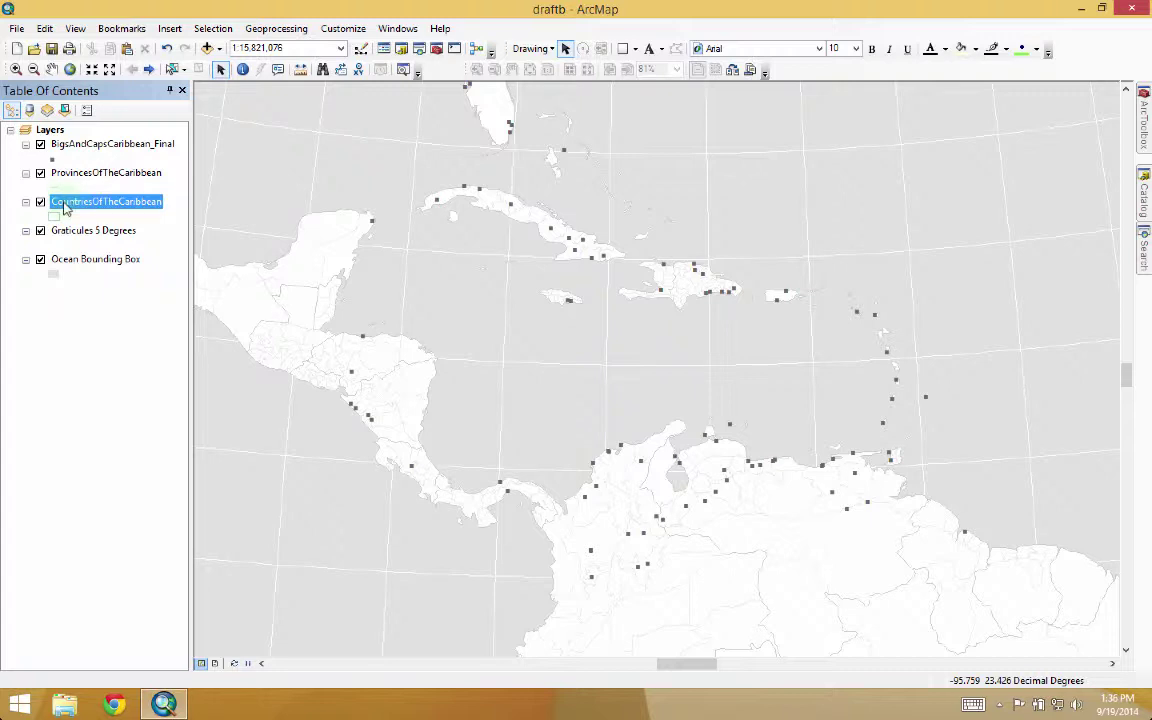
- Open the Labels settings in the CountriesOfTheCaribbean layer properties
{"action": "right_click", "coordinate": [66, 207]}
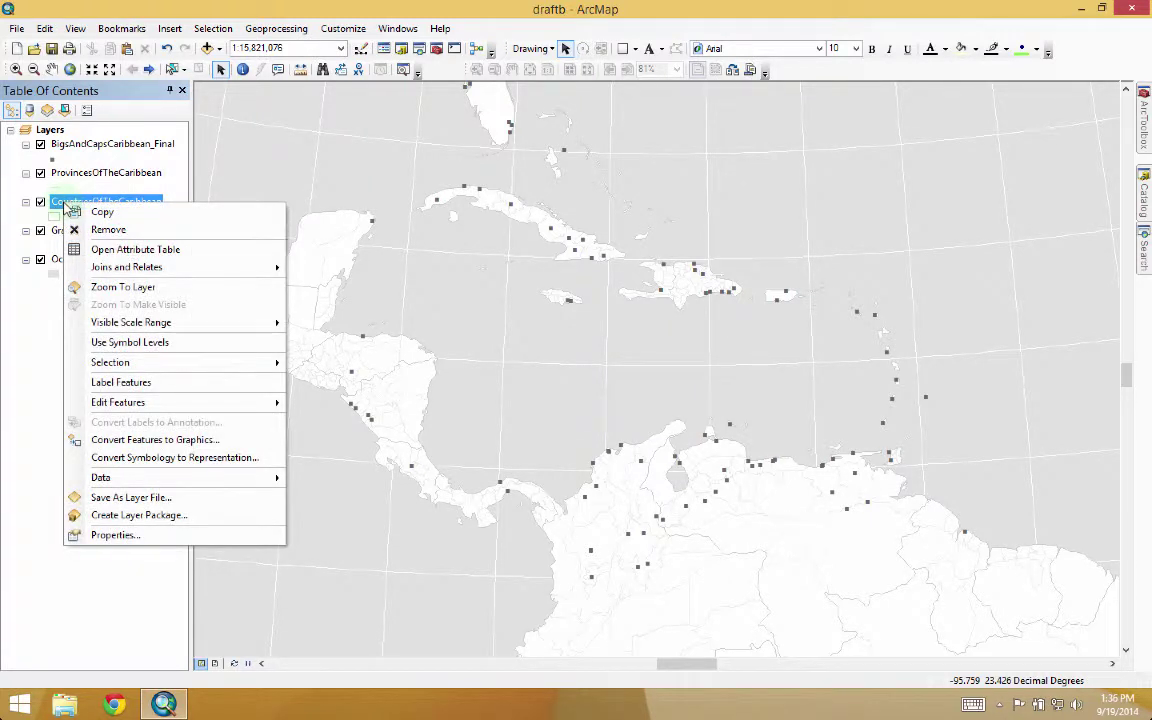
{"action": "left_click", "coordinate": [113, 536]}
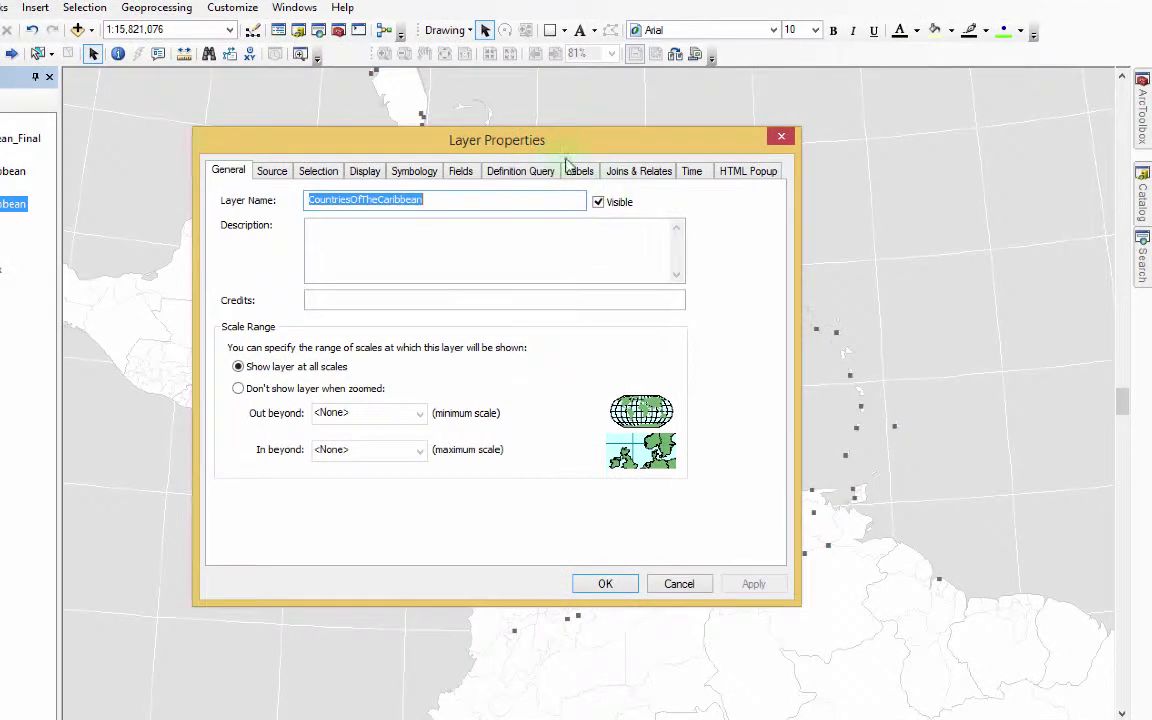
{"action": "left_click", "coordinate": [661, 181]}
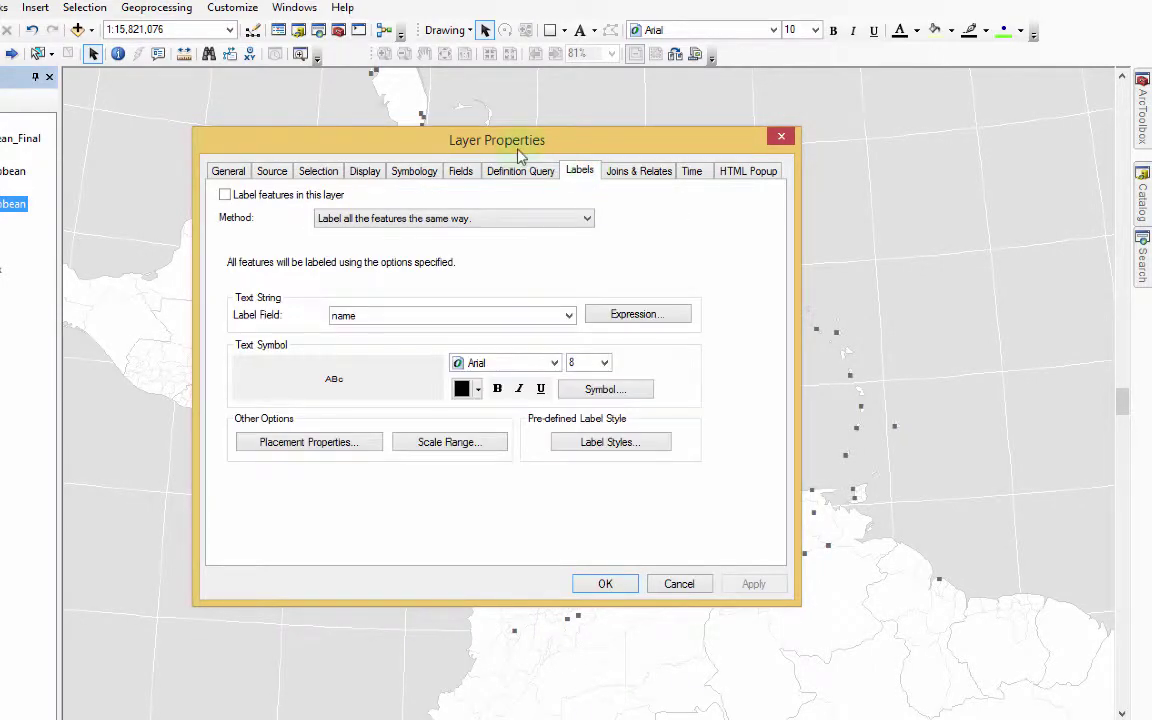
{"action": "left_click_drag", "start_coordinate": [522, 155], "coordinate": [866, 51]}
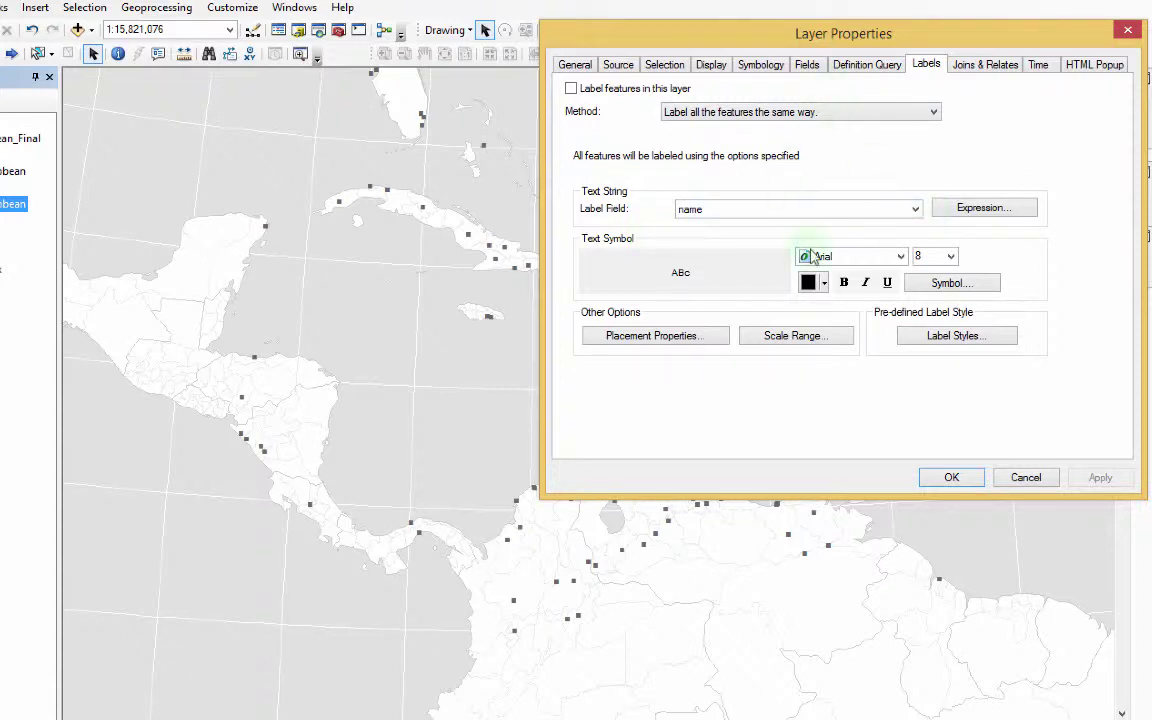
- Set the country label text to Corbel, size 12, in Gray 30%
{"action": "left_click", "coordinate": [900, 256]}
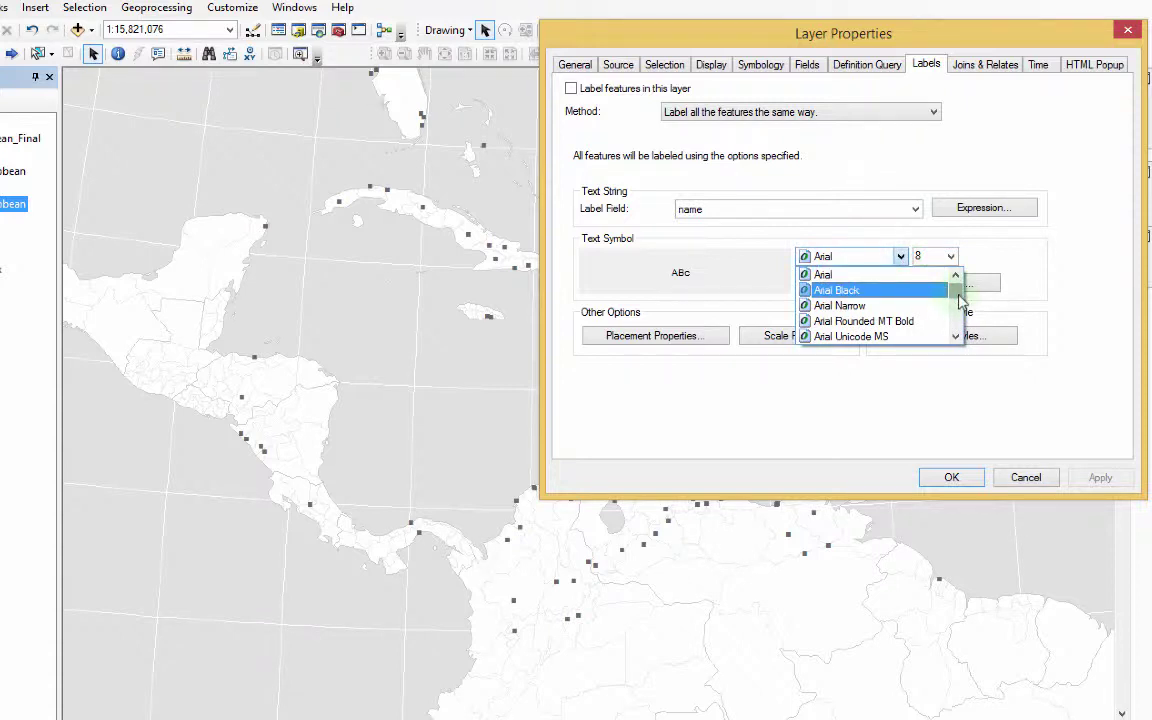
{"action": "type", "text": "cor"}
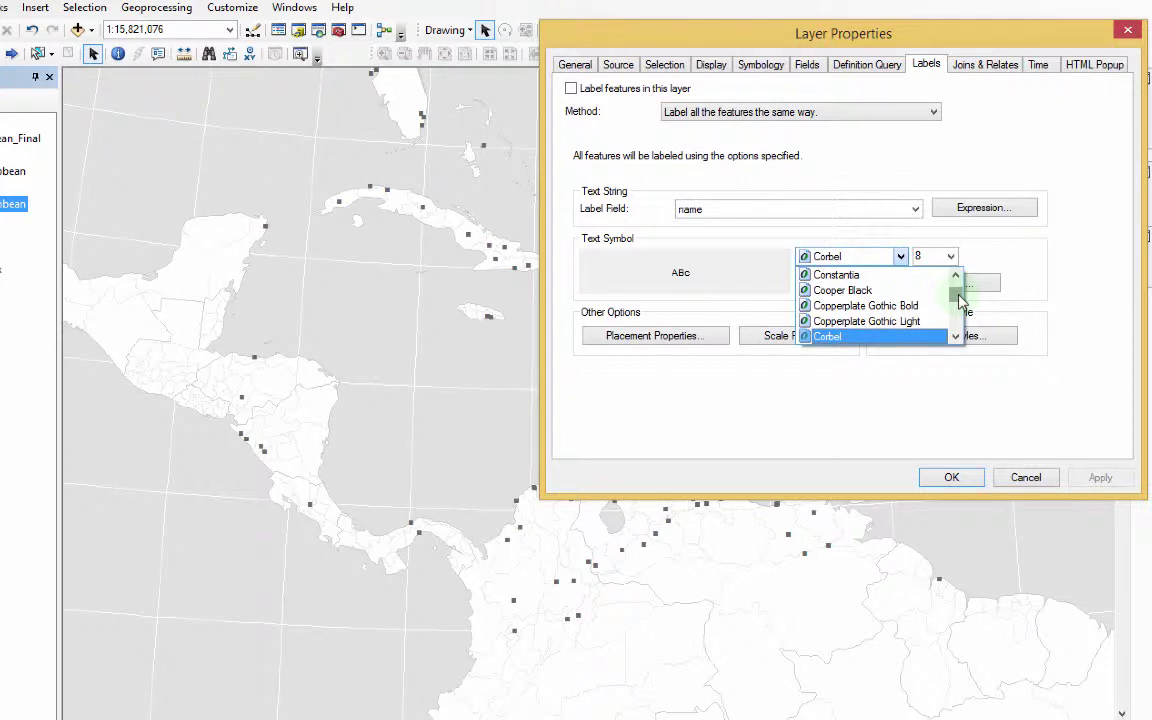
{"action": "key", "text": "Return"}
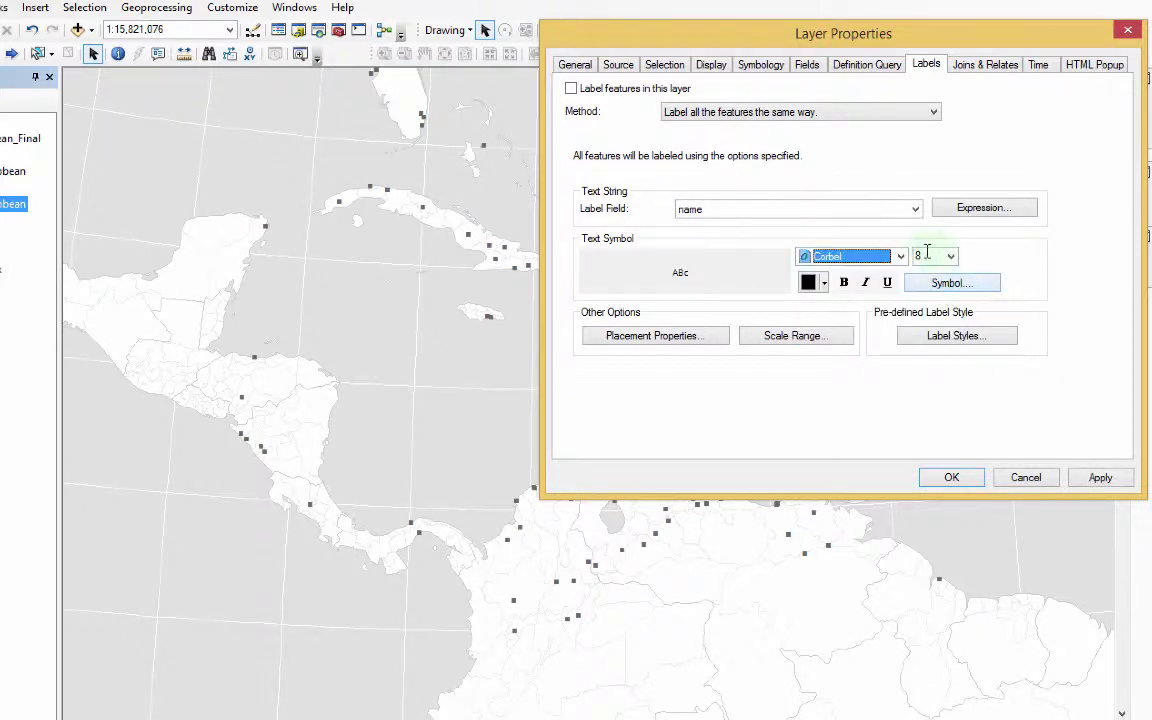
{"action": "left_click", "coordinate": [927, 252]}
{"action": "type", "text": "12"}
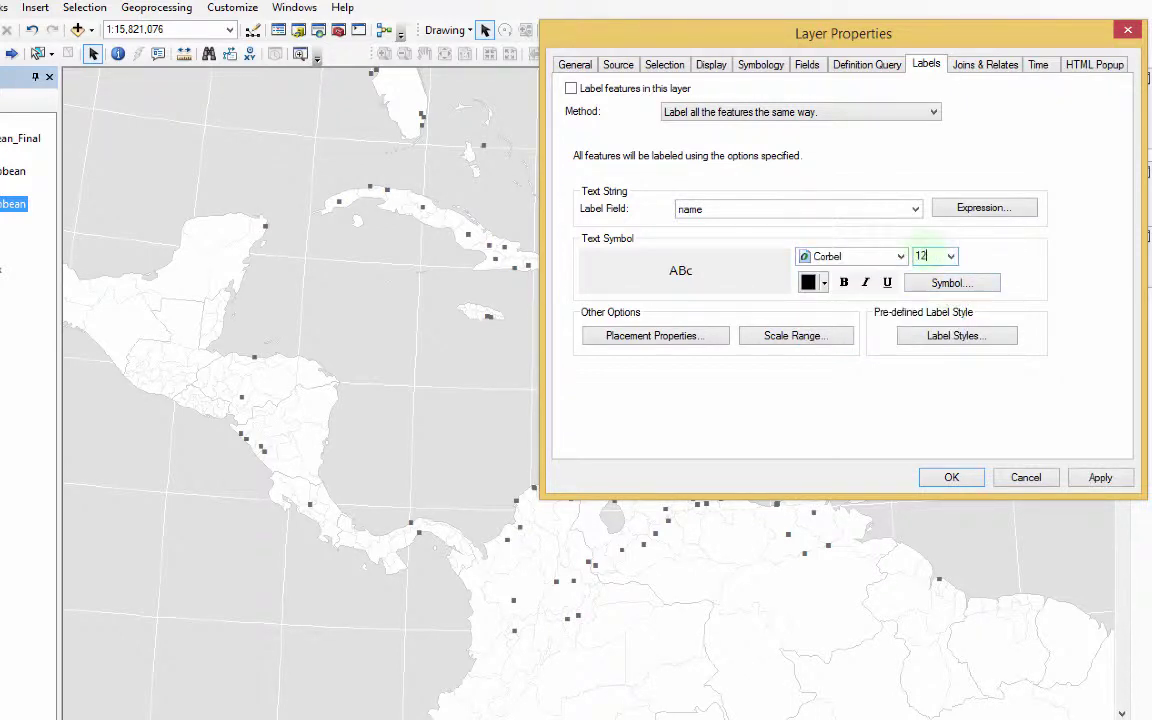
{"action": "left_click", "coordinate": [821, 283]}
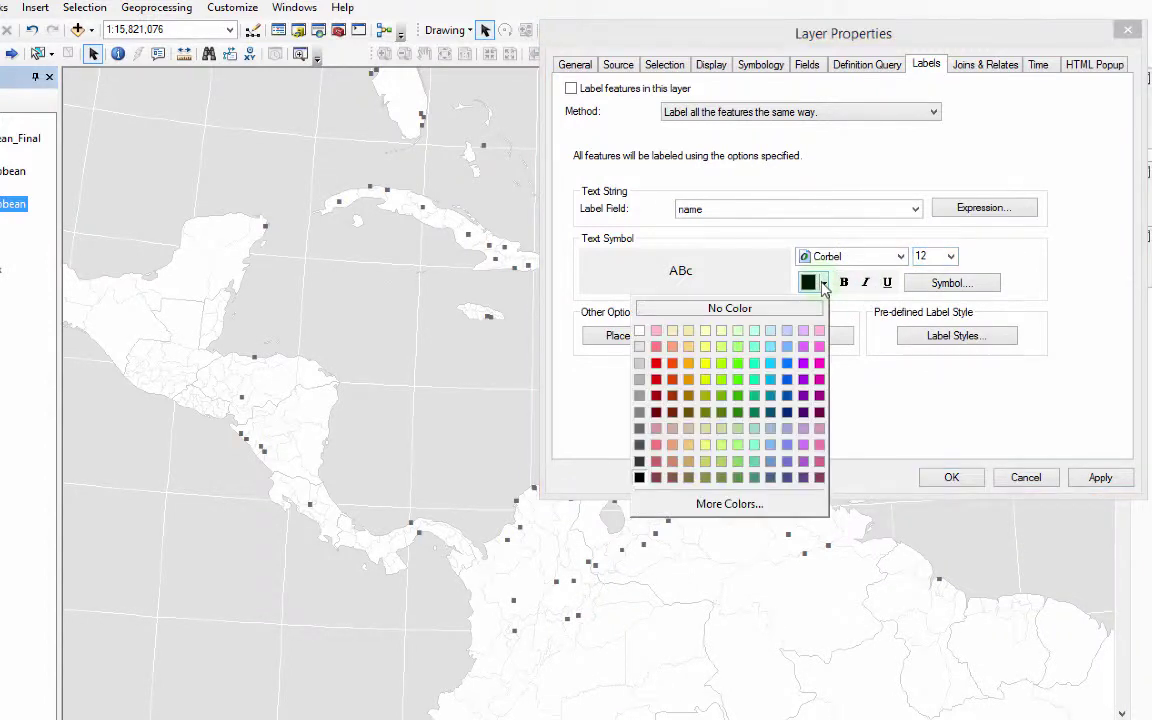
{"action": "left_click", "coordinate": [642, 381]}
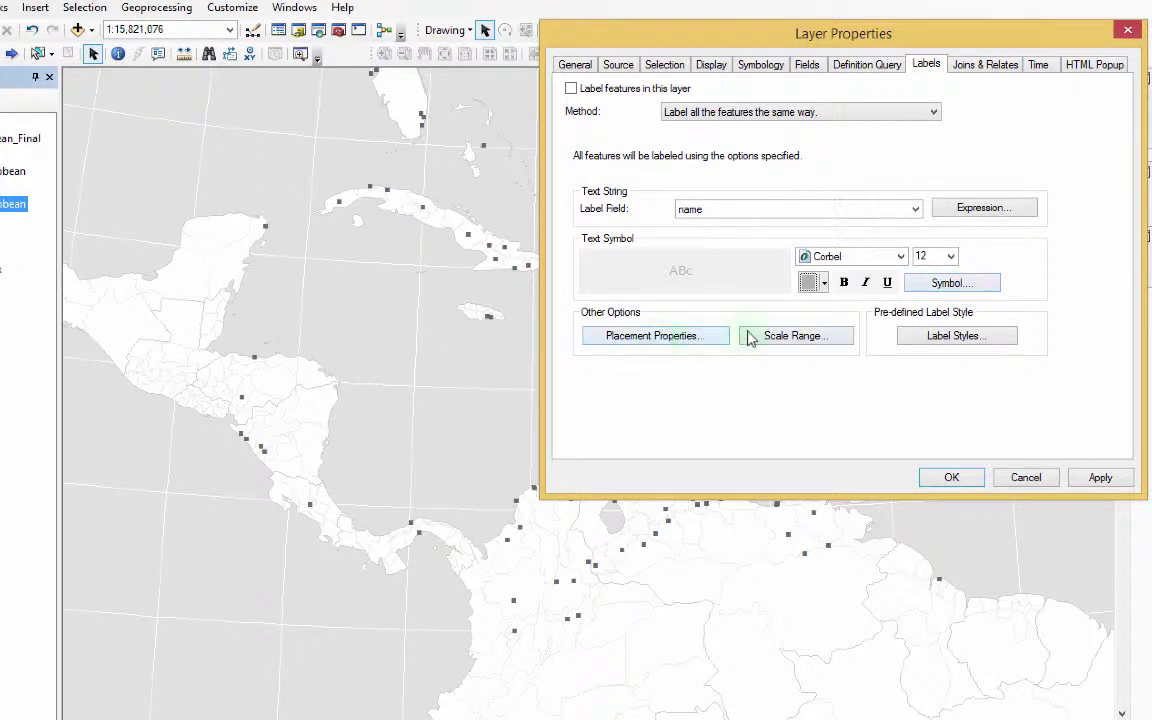
{"action": "left_click", "coordinate": [949, 286]}
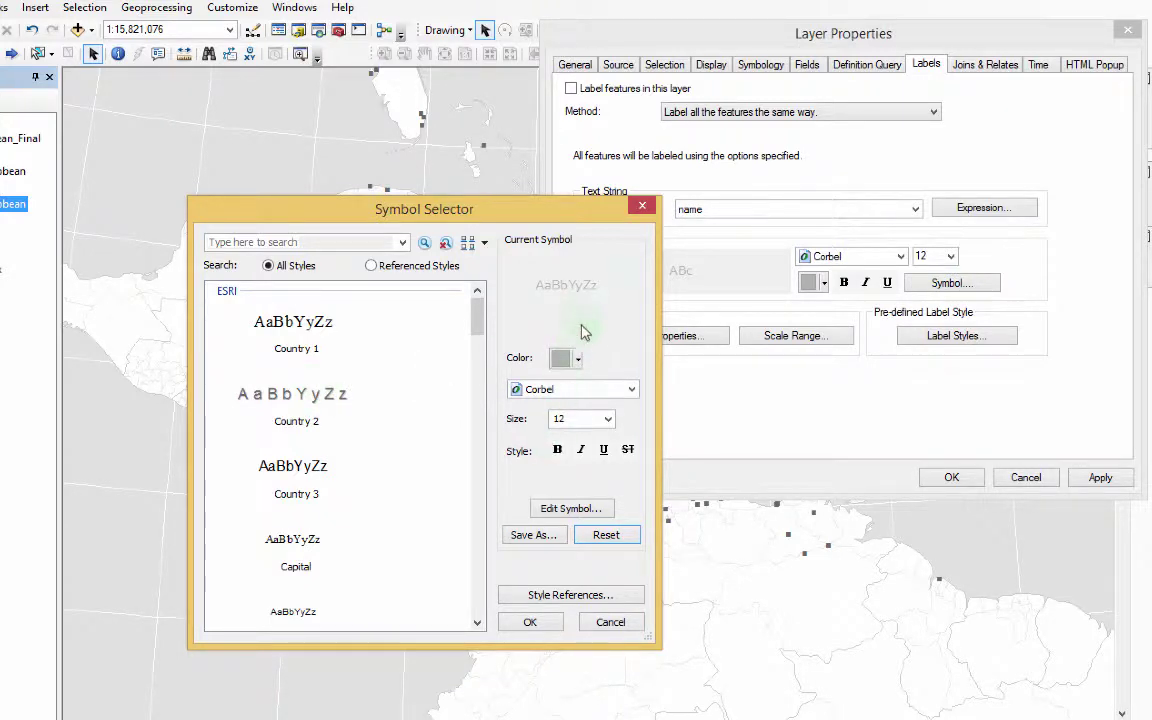
- Edit the country label symbol so its text case is Small Caps
{"action": "left_click_drag", "start_coordinate": [393, 204], "coordinate": [217, 36]}
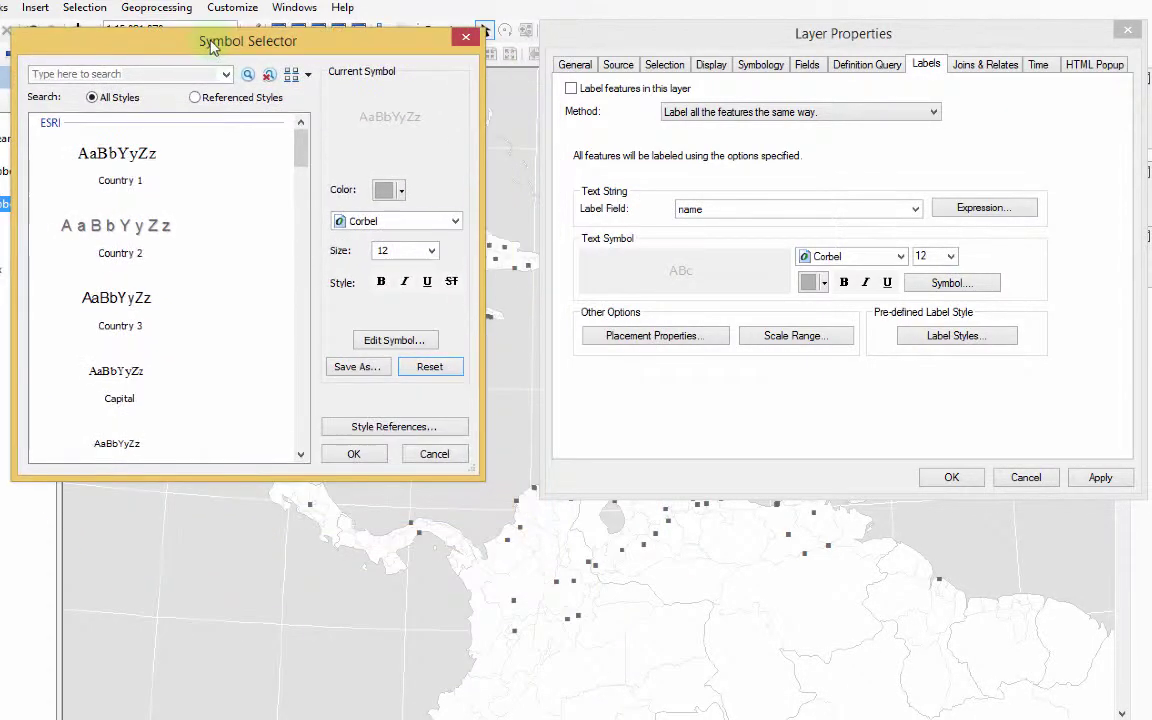
{"action": "left_click", "coordinate": [406, 344]}
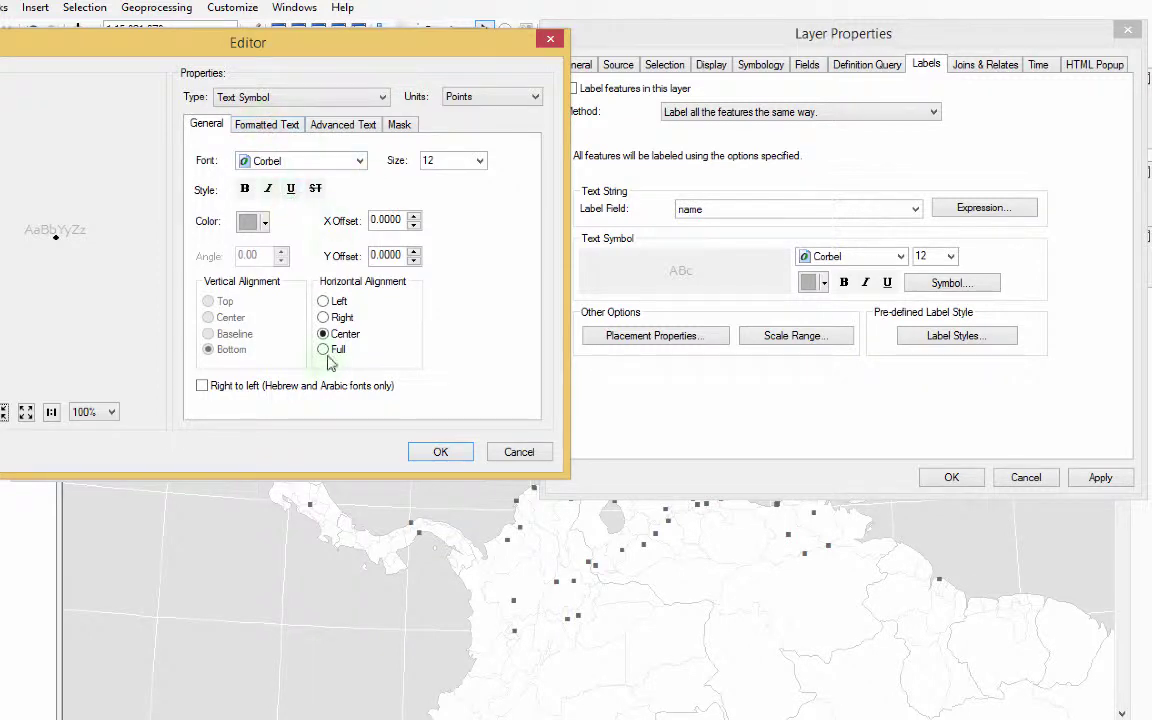
{"action": "left_click", "coordinate": [275, 128]}
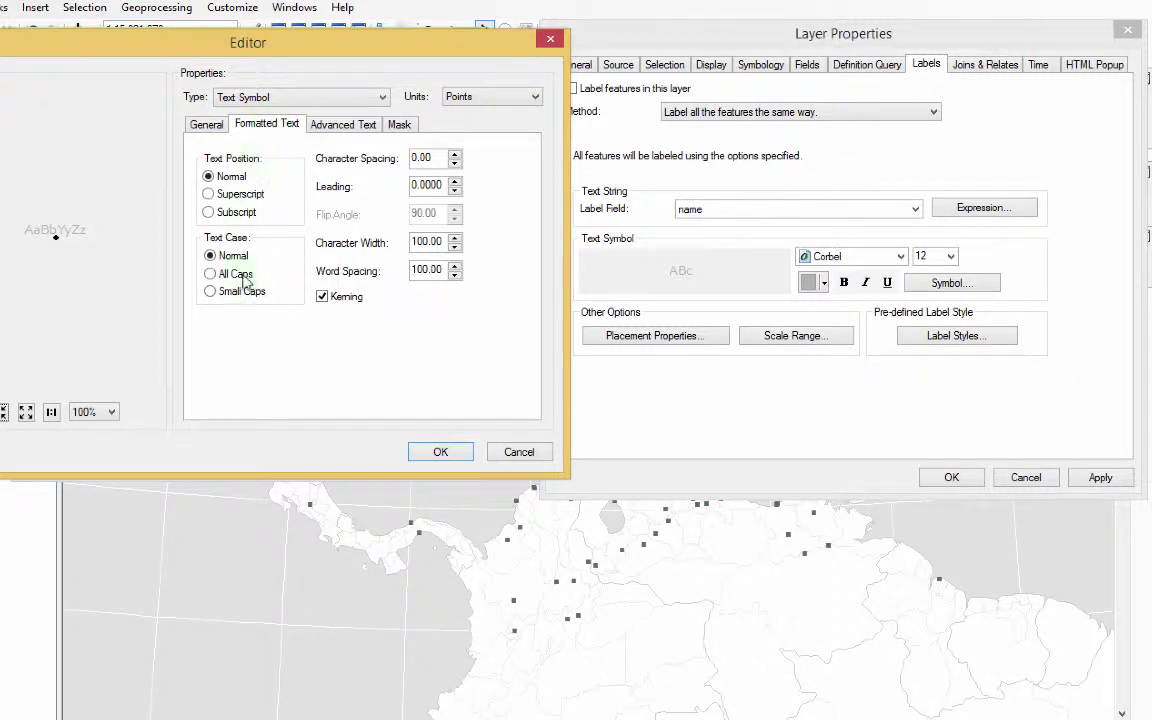
{"action": "left_click", "coordinate": [210, 291]}
{"action": "left_click", "coordinate": [441, 453]}
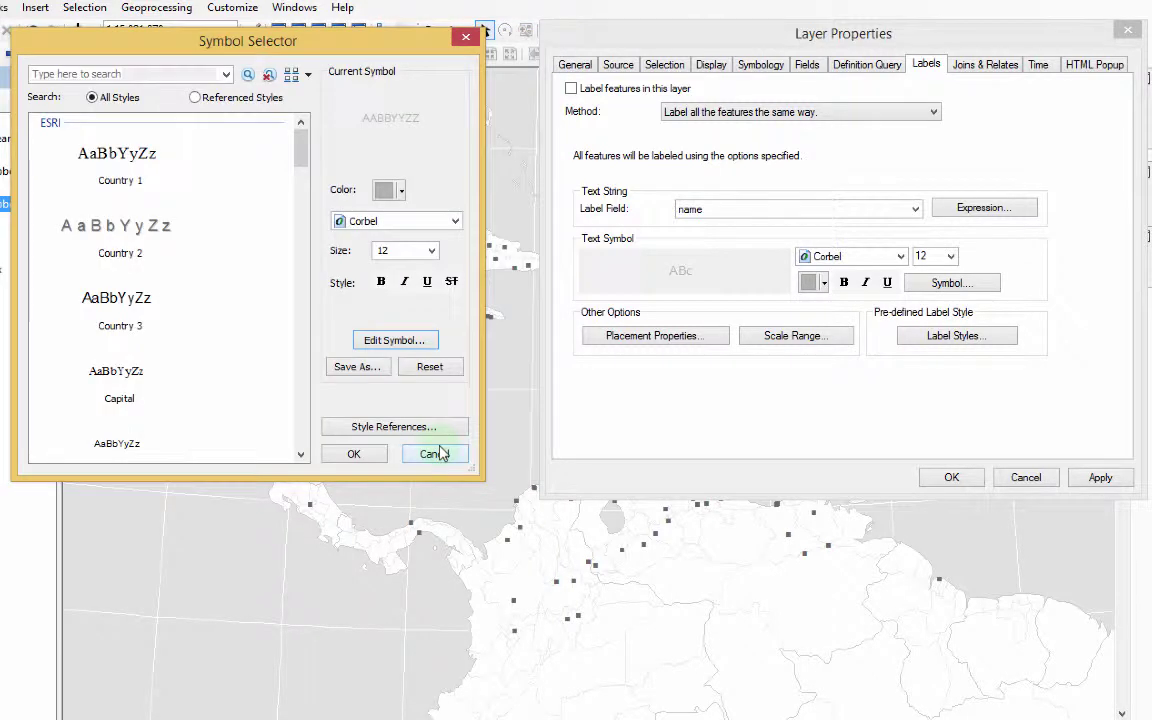
{"action": "left_click", "coordinate": [355, 455]}
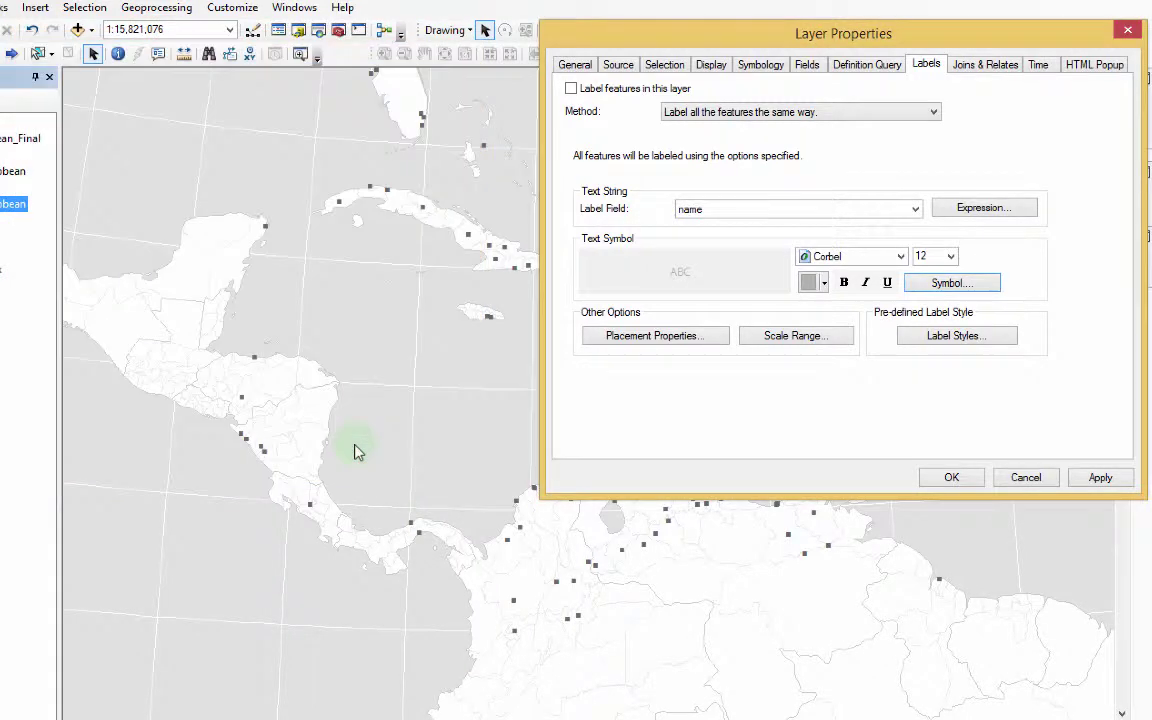
{"action": "left_click", "coordinate": [656, 337]}
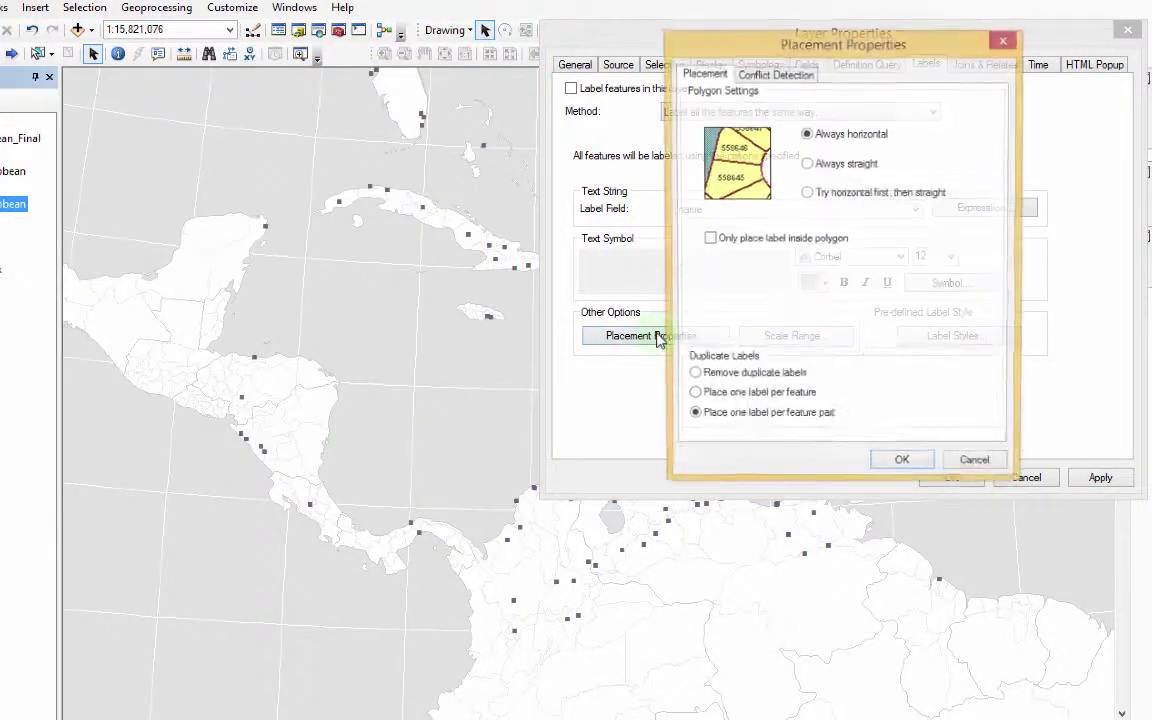
- Keep polygon labels horizontal and choose 'Place one label per feature' for duplicates
{"action": "left_click", "coordinate": [806, 165]}
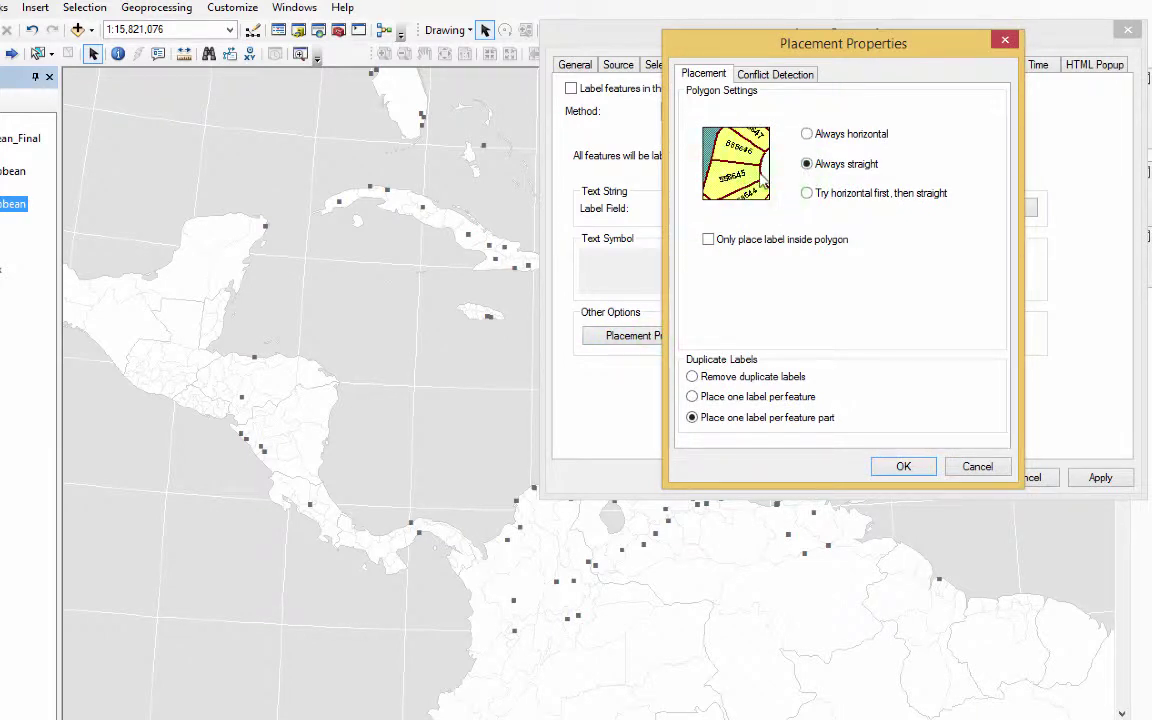
{"action": "left_click", "coordinate": [805, 137]}
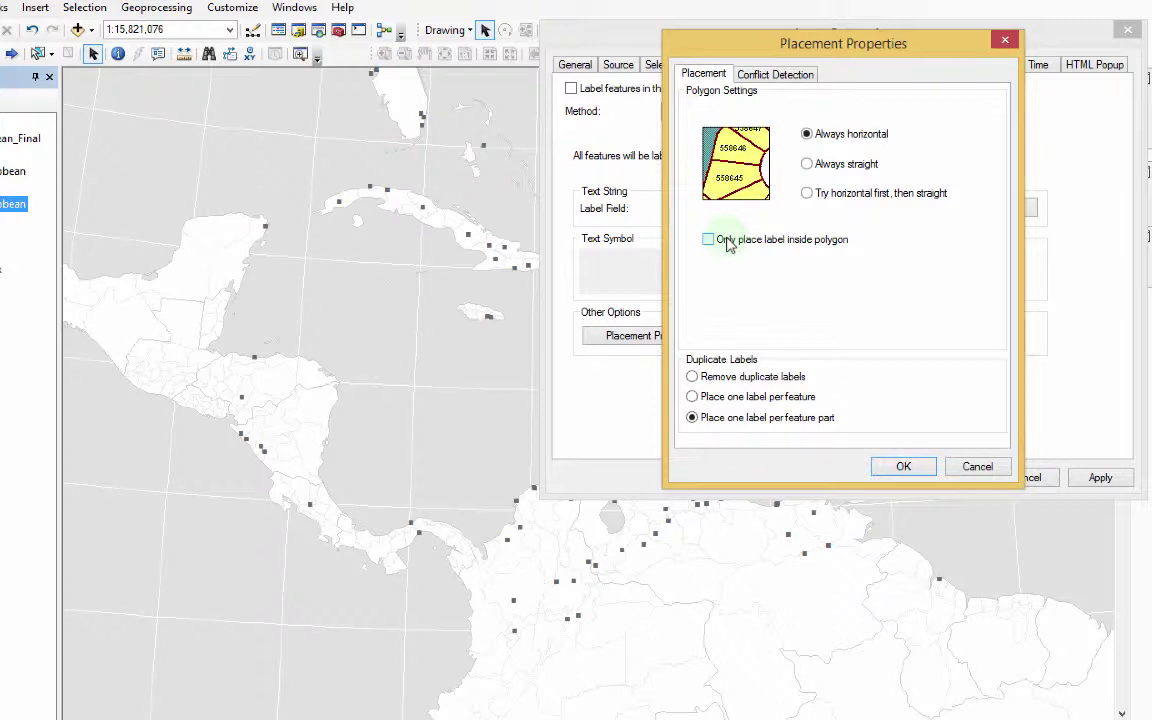
{"action": "left_click", "coordinate": [692, 397]}
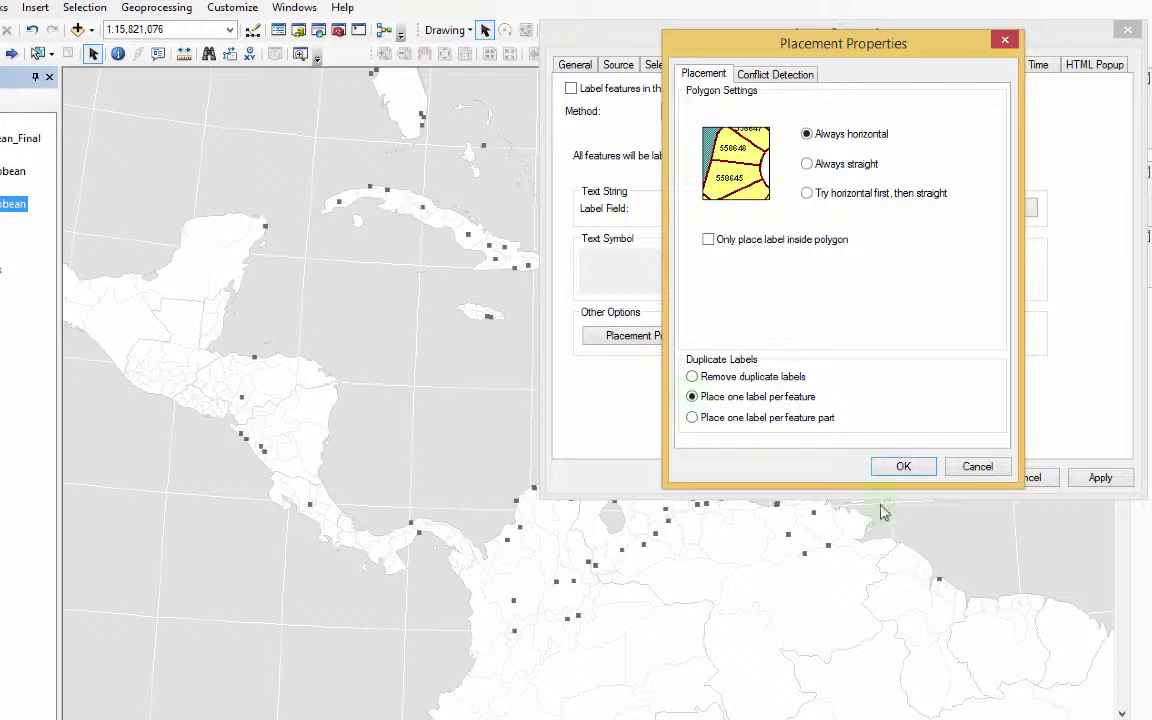
- Tick 'Label features in this layer' for the countries and apply the label settings
{"action": "left_click", "coordinate": [906, 468]}
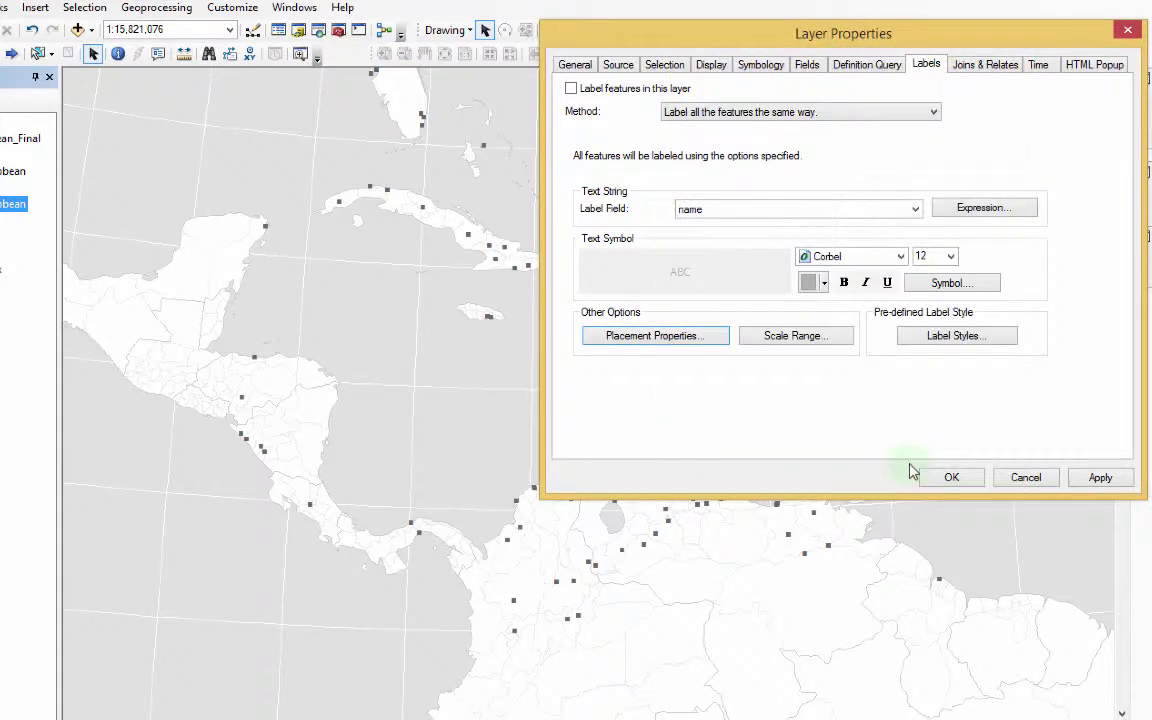
{"action": "left_click", "coordinate": [1099, 478]}
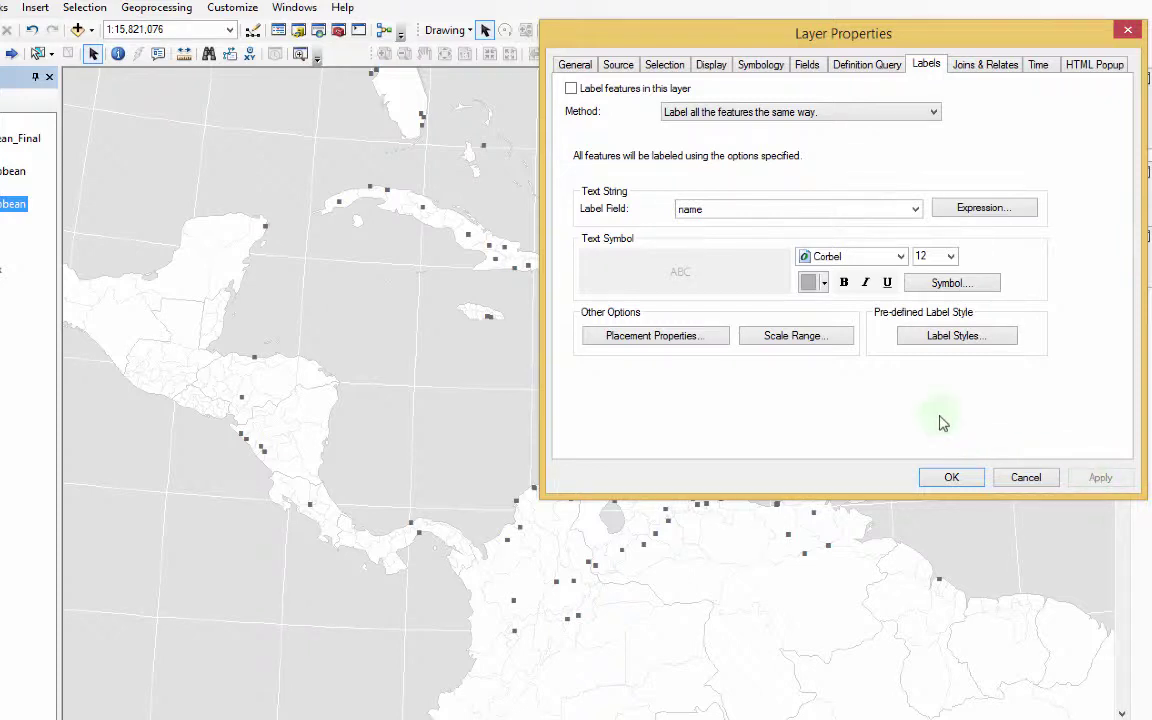
{"action": "left_click", "coordinate": [570, 89]}
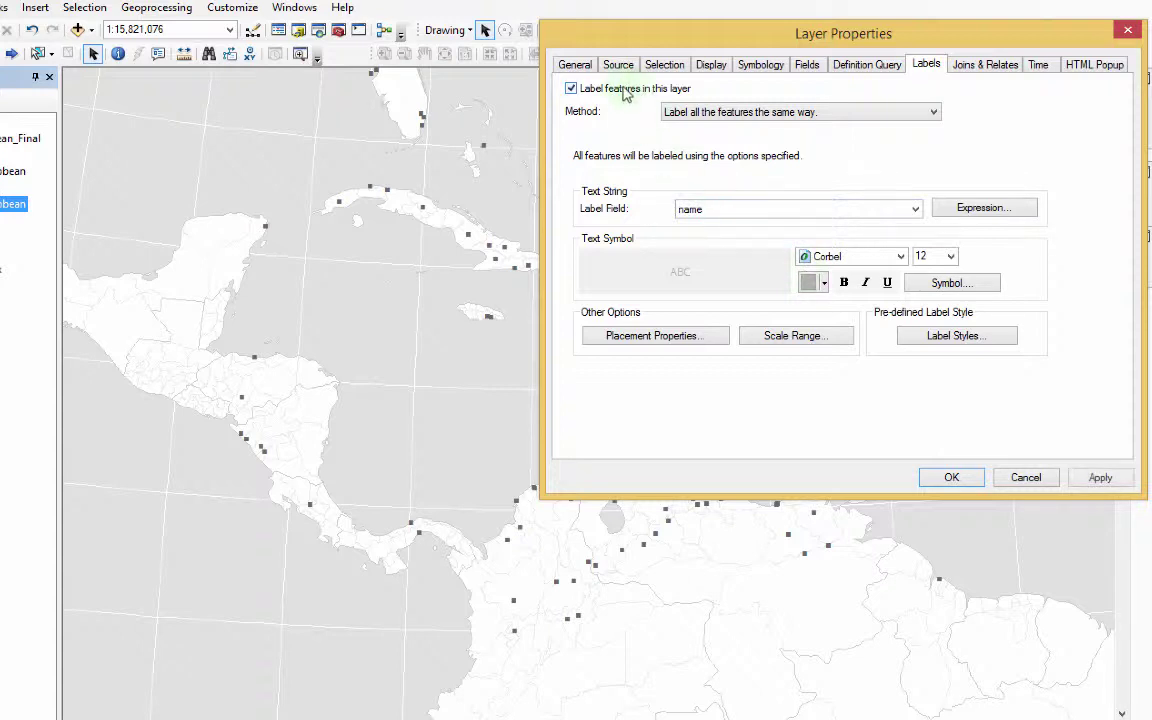
{"action": "left_click", "coordinate": [1100, 479]}
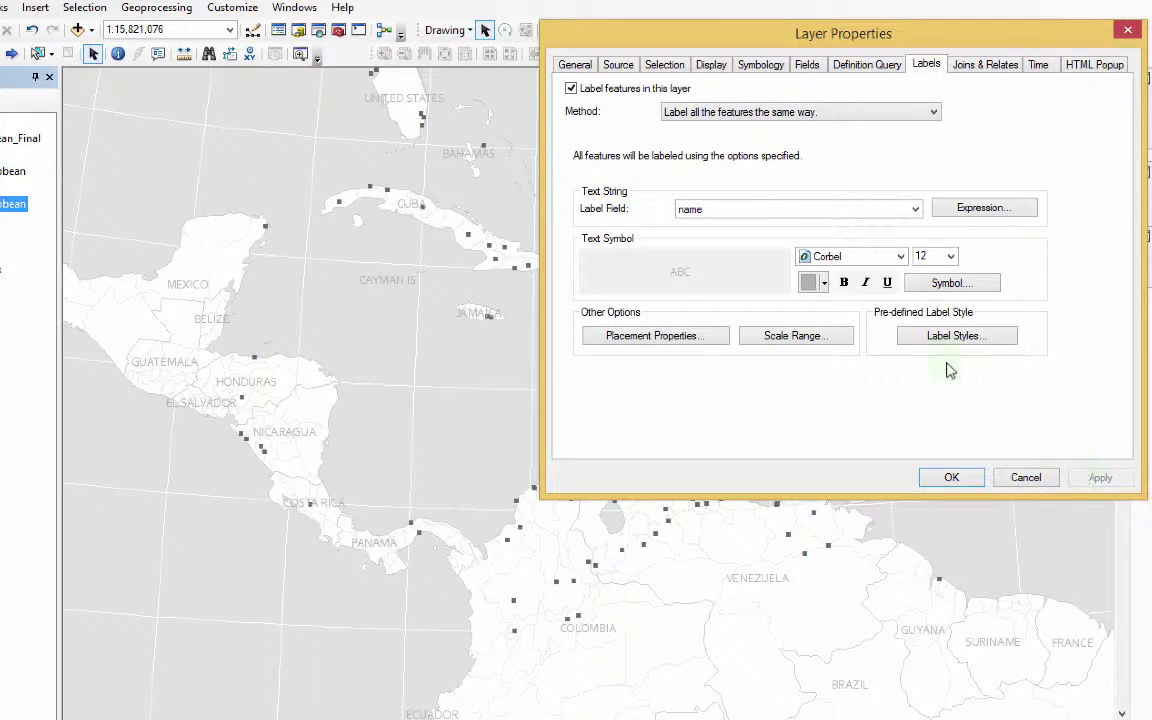
{"action": "left_click", "coordinate": [933, 479]}
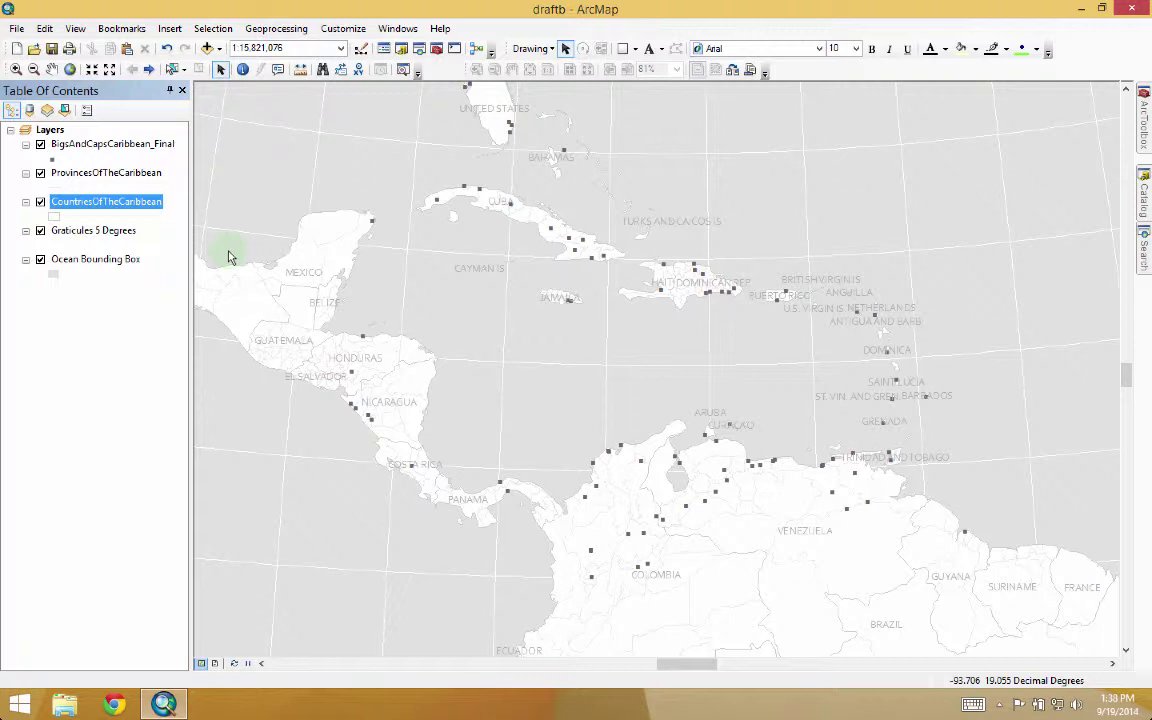
- Convert the CountriesOfTheCaribbean labels to annotation stored in the map
{"action": "right_click", "coordinate": [86, 207]}
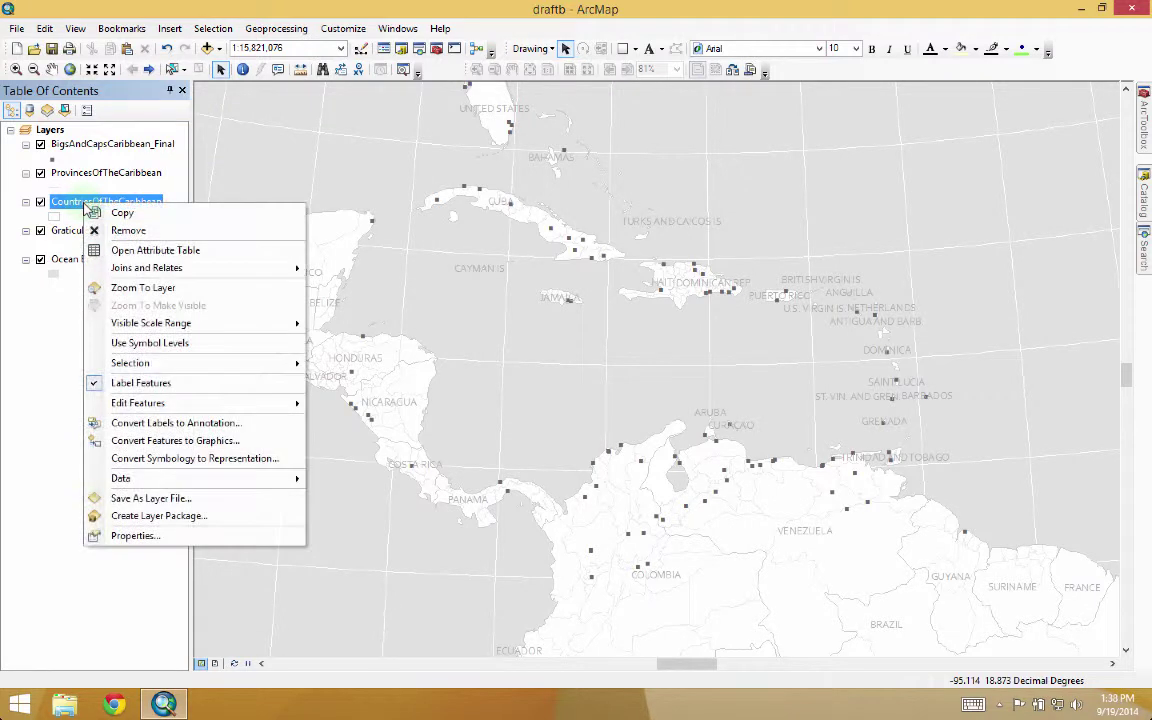
{"action": "left_click", "coordinate": [199, 427]}
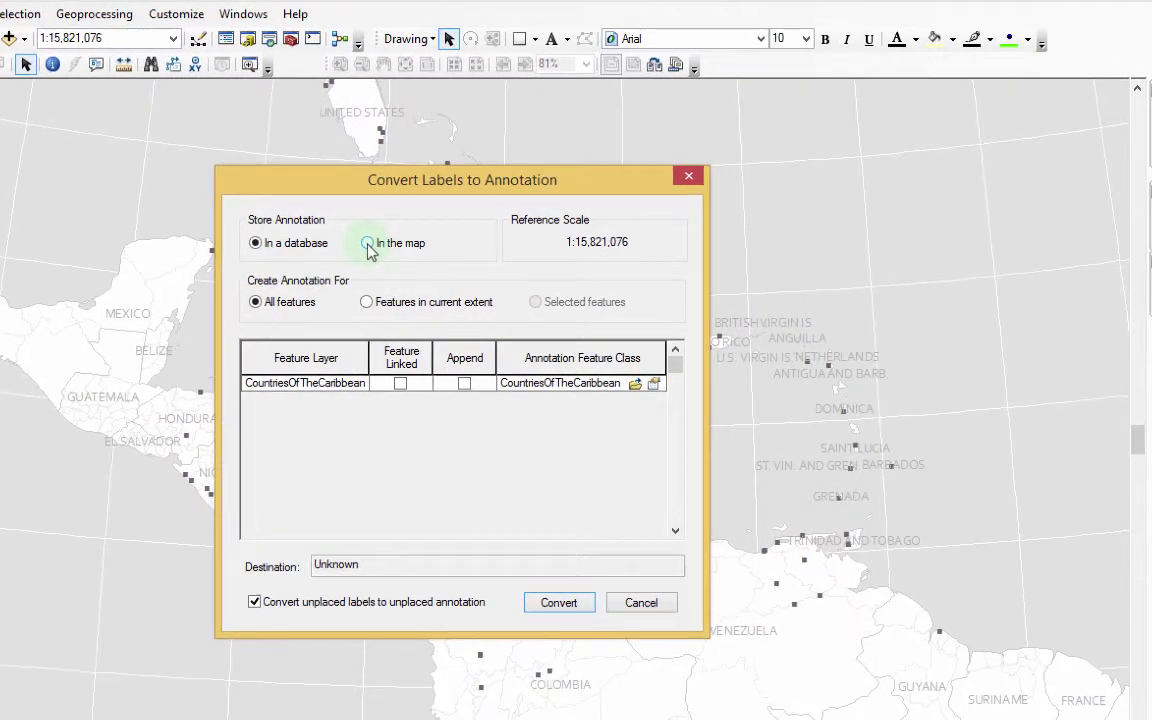
{"action": "left_click", "coordinate": [499, 215]}
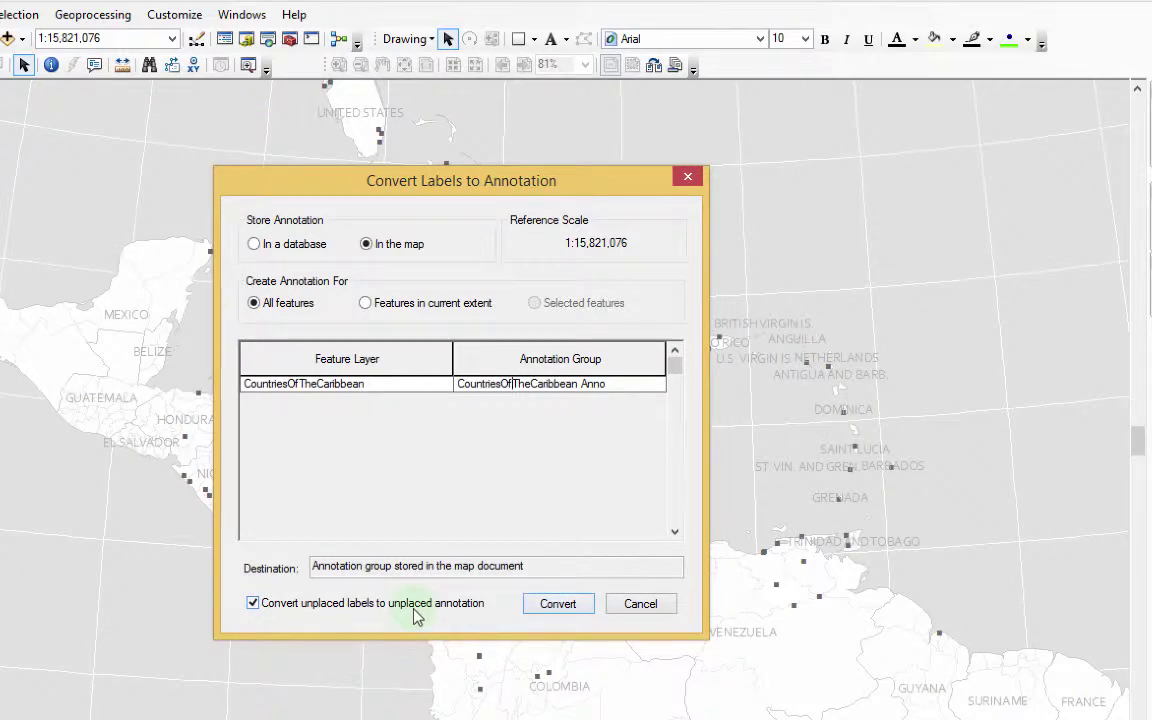
{"action": "left_click", "coordinate": [558, 604]}
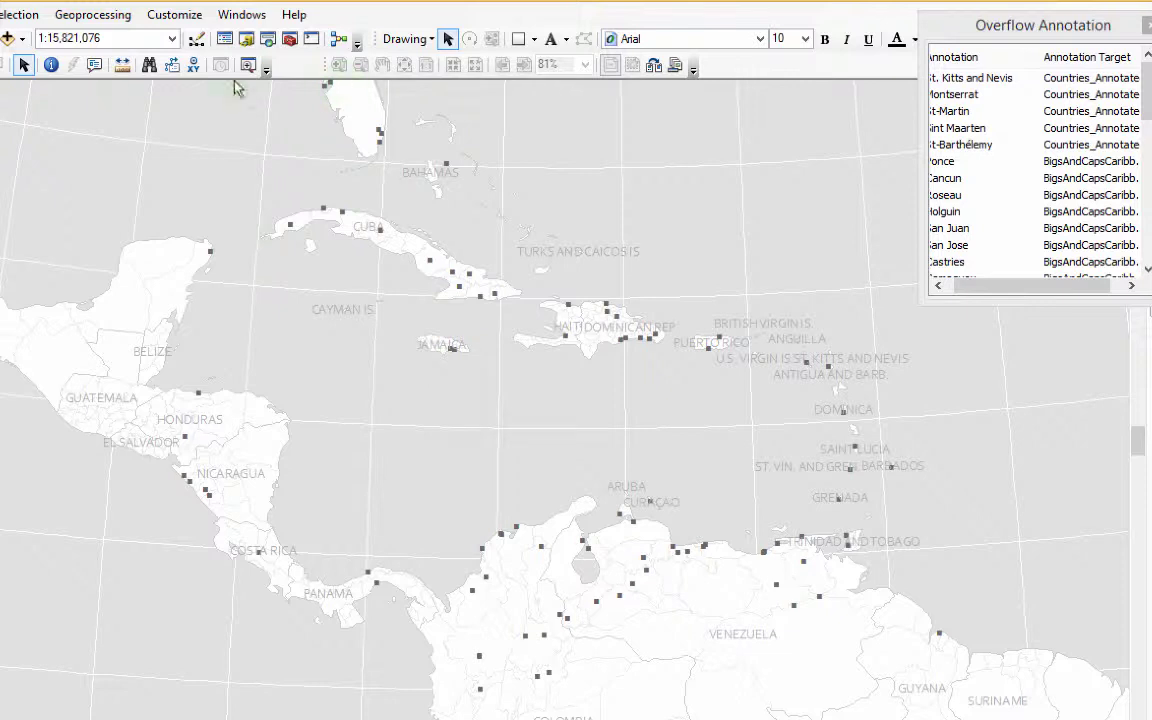
- Select the CUBA annotation with Select Elements and bring up the Customize toolbars list
{"action": "left_click", "coordinate": [24, 66]}
{"action": "left_click", "coordinate": [365, 228]}
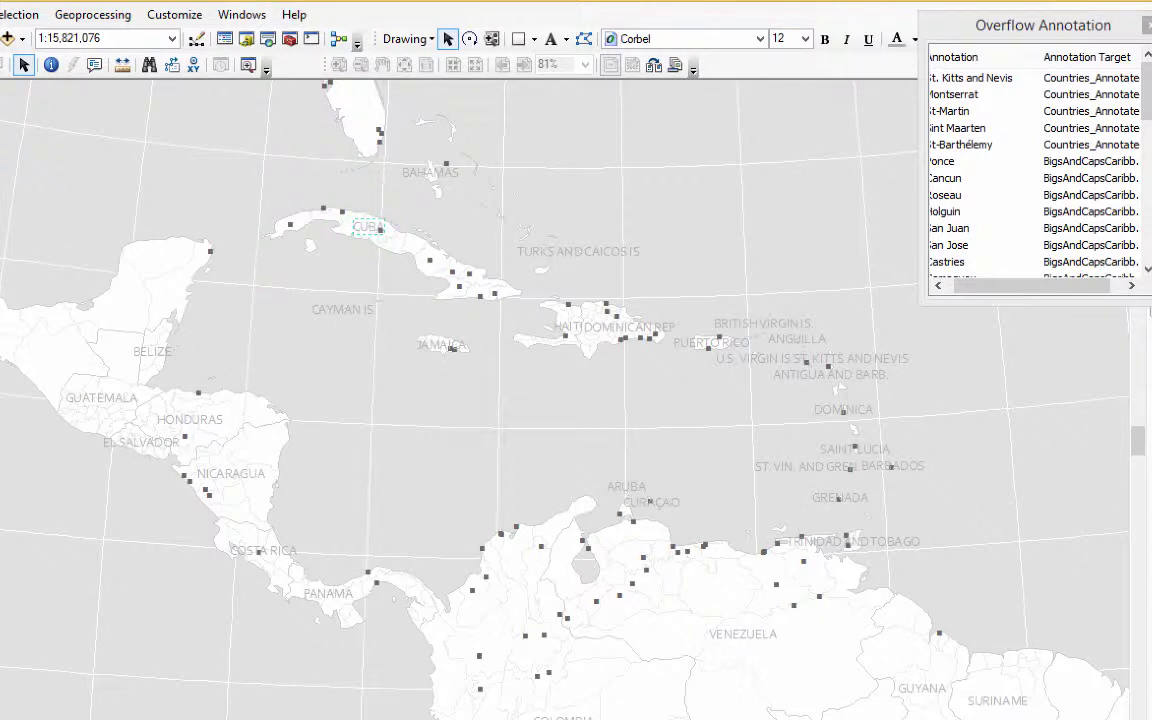
{"action": "left_click", "coordinate": [189, 21]}
{"action": "mouse_move", "coordinate": [195, 38]}
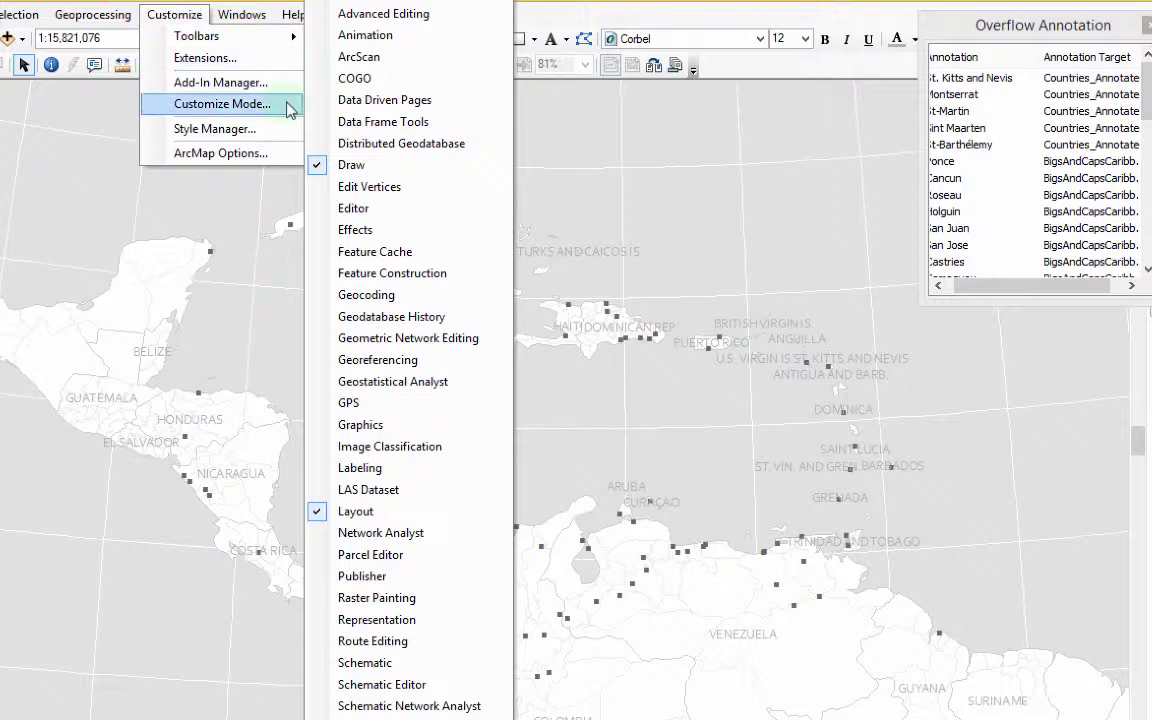
- Toggle the Draw toolbar off and back on from the Customize toolbars list
{"action": "left_click", "coordinate": [366, 166]}
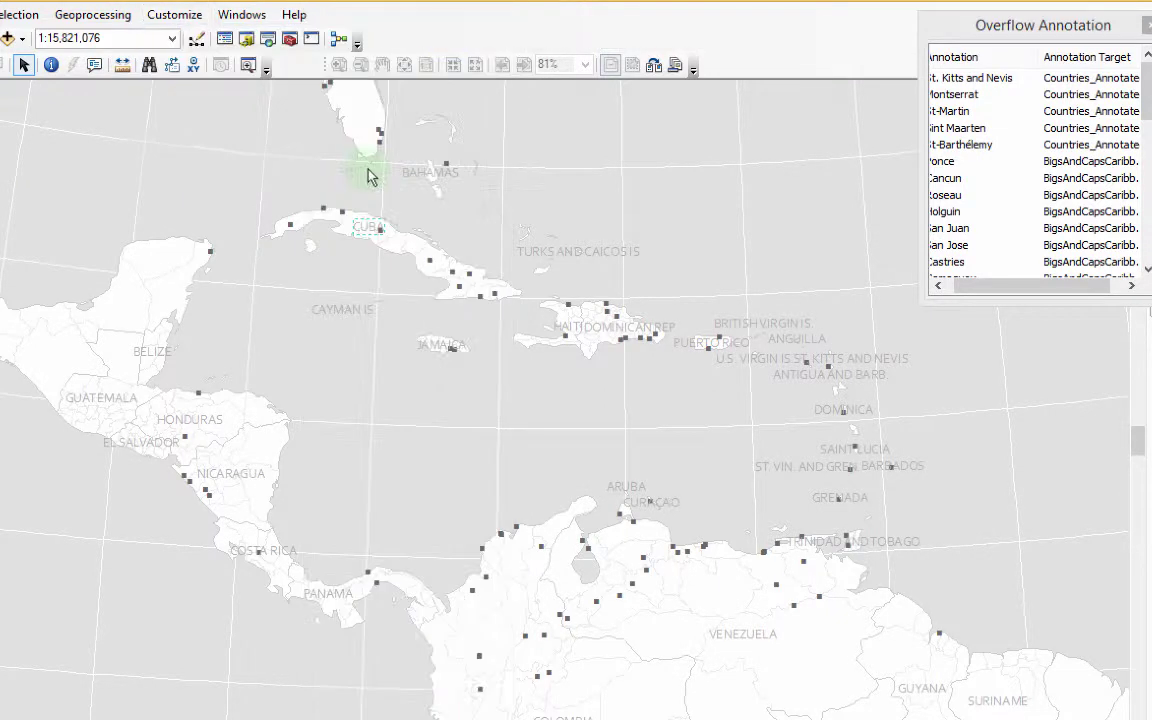
{"action": "left_click", "coordinate": [160, 14]}
{"action": "mouse_move", "coordinate": [200, 37]}
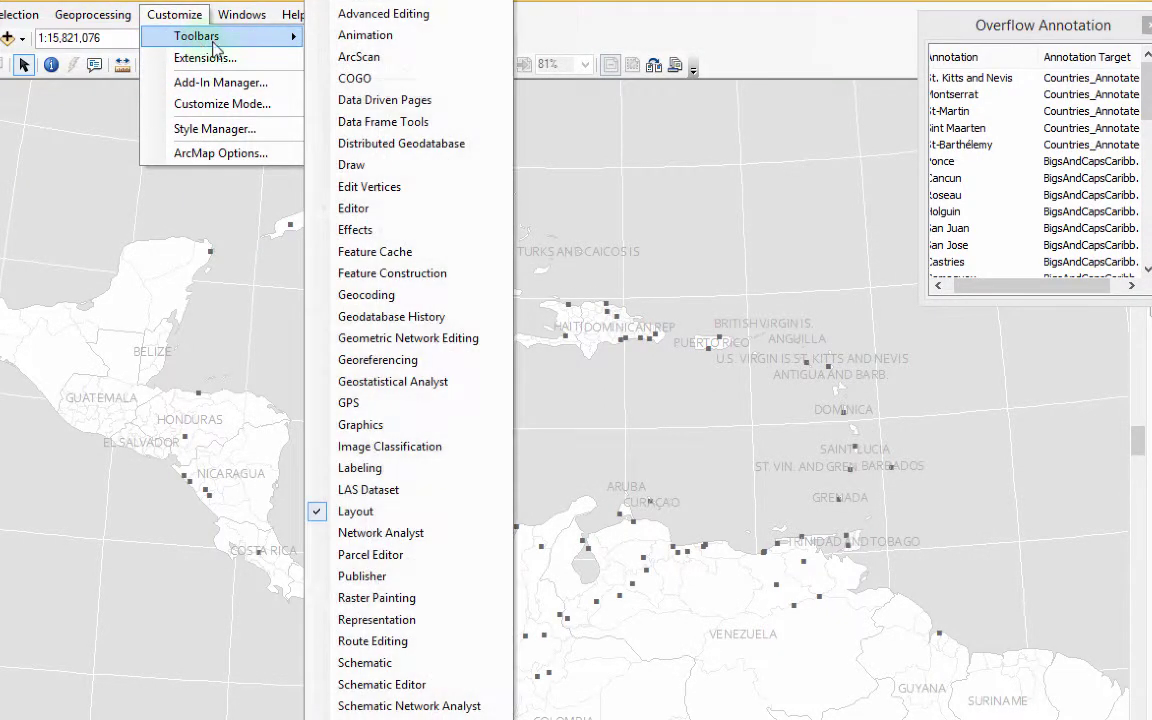
{"action": "left_click", "coordinate": [399, 170]}
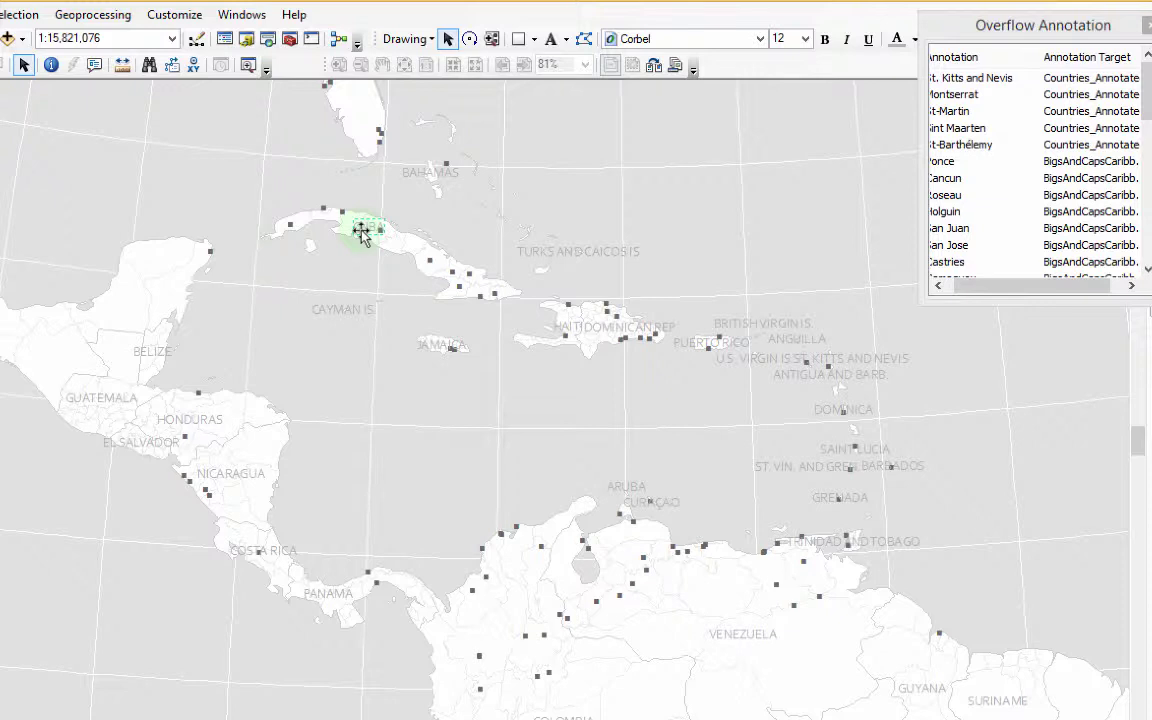
- Nudge the CUBA annotation, turn on Edit Vertices, and zoom in on Cuba
{"action": "mouse_move", "coordinate": [362, 232]}
{"action": "left_mouse_down"}
{"action": "mouse_move", "coordinate": [392, 248]}
{"action": "mouse_move", "coordinate": [350, 215]}
{"action": "mouse_move", "coordinate": [368, 232]}
{"action": "left_mouse_up"}
{"action": "left_click", "coordinate": [583, 40]}
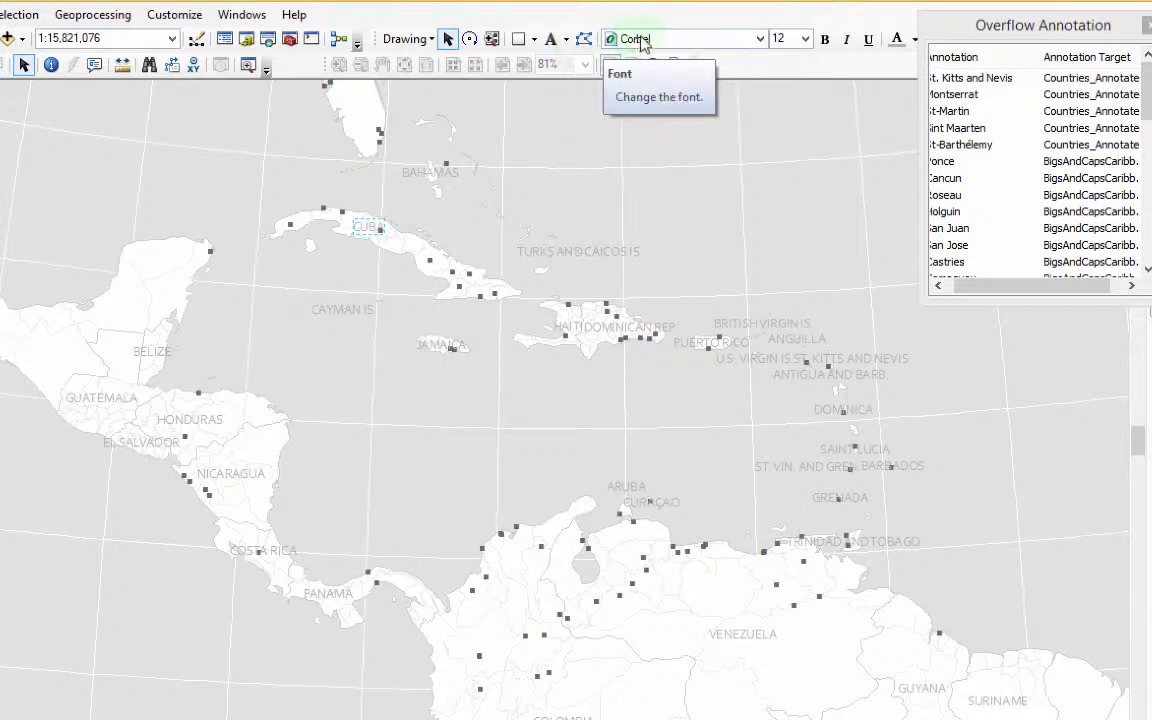
{"action": "left_click", "coordinate": [587, 41]}
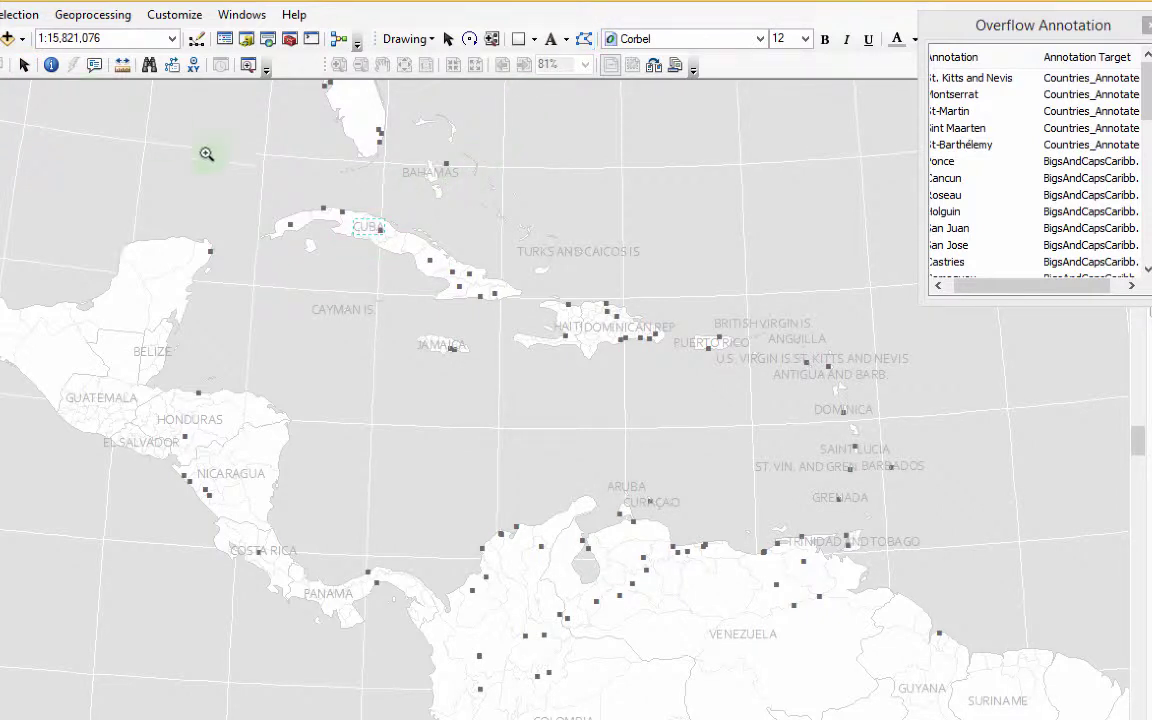
{"action": "left_click_drag", "start_coordinate": [348, 207], "coordinate": [419, 267]}
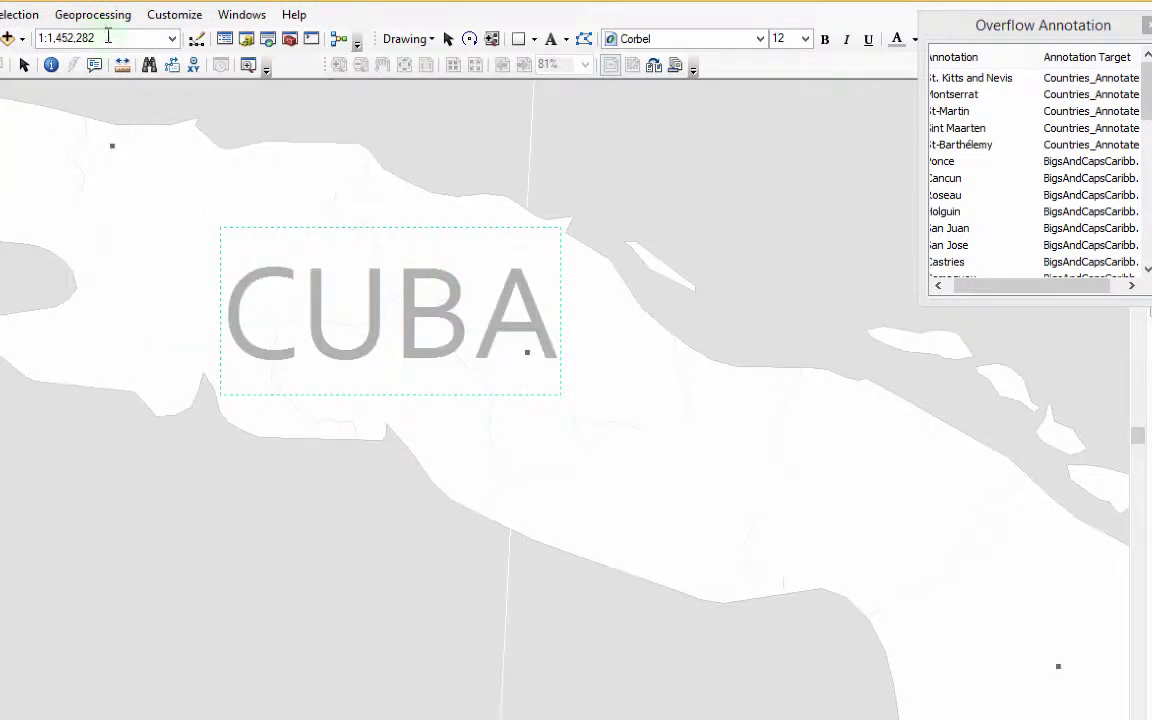
- Add a vertex to the CUBA baseline and stretch it east along the island
{"action": "left_click", "coordinate": [590, 40]}
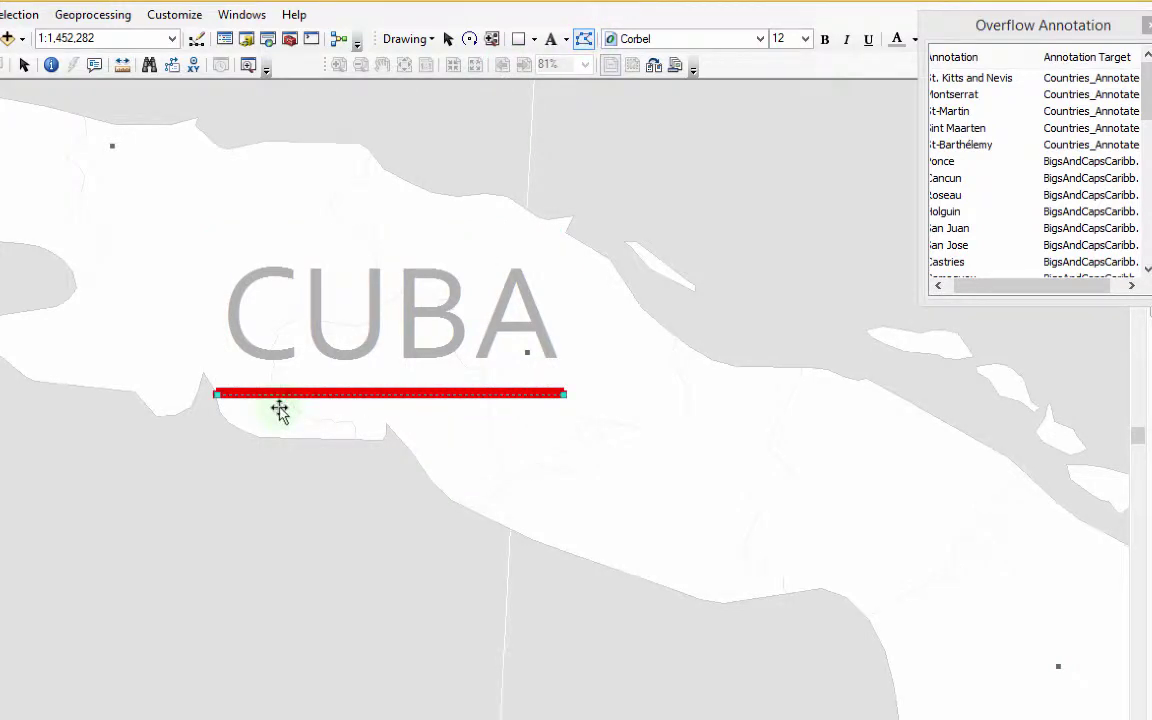
{"action": "right_click", "coordinate": [331, 396]}
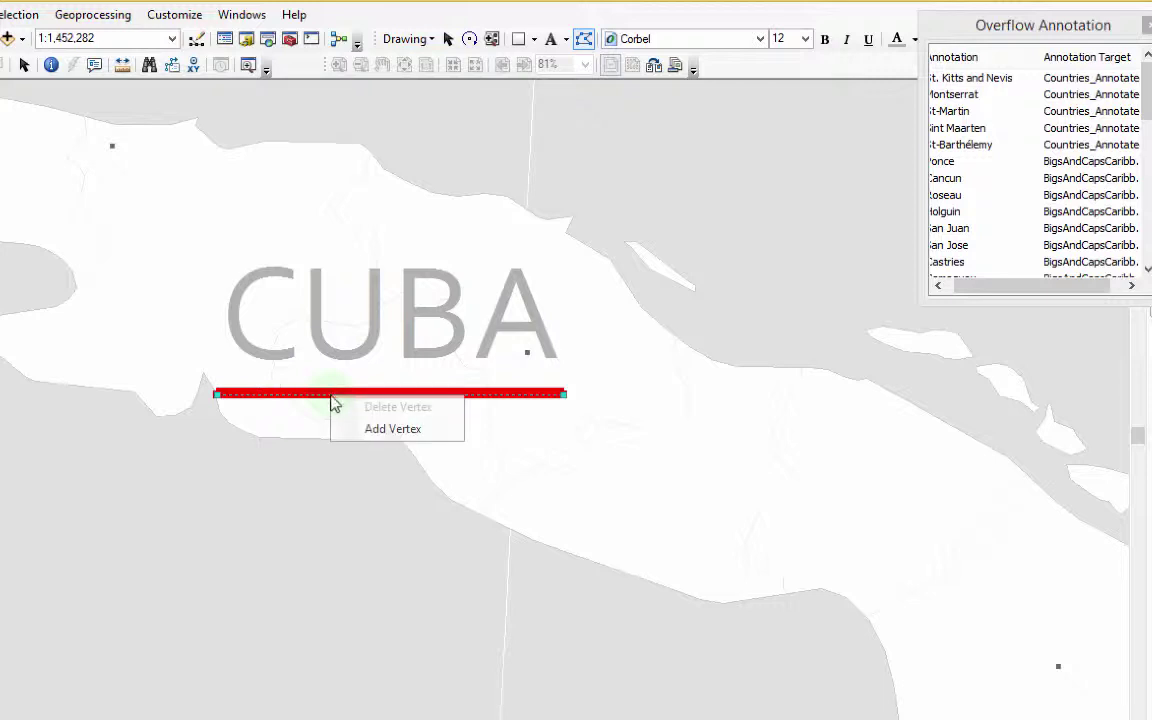
{"action": "left_click", "coordinate": [380, 428]}
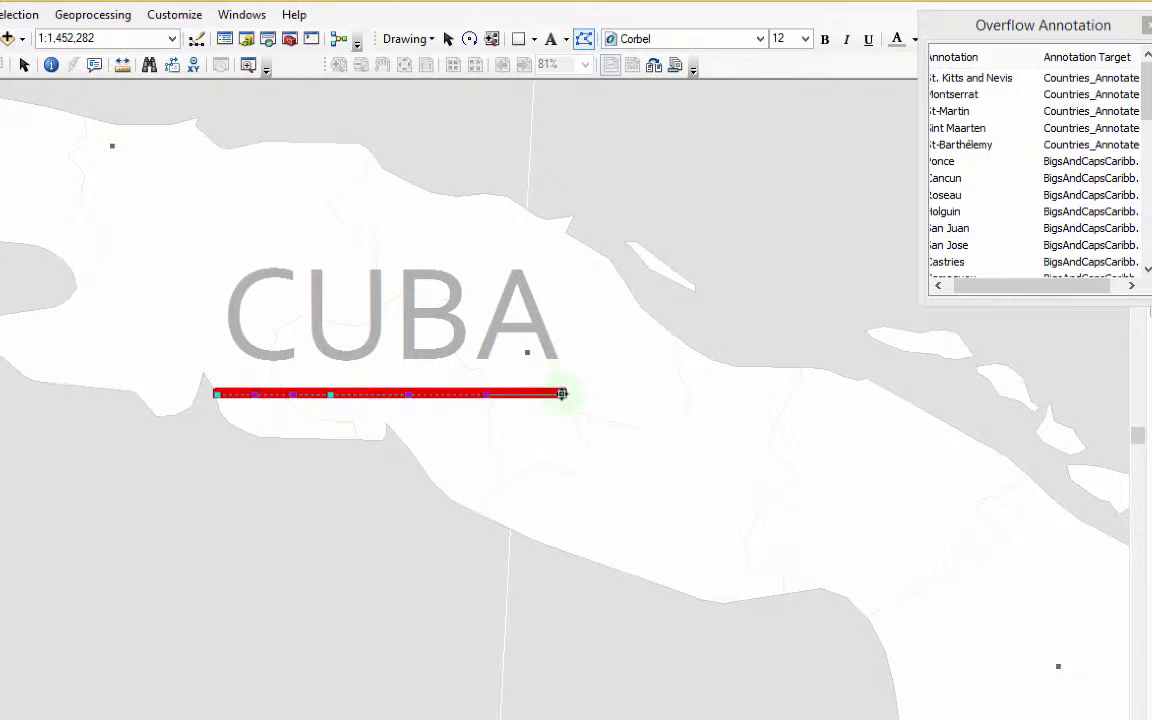
{"action": "mouse_move", "coordinate": [562, 394]}
{"action": "left_mouse_down"}
{"action": "mouse_move", "coordinate": [797, 543]}
{"action": "mouse_move", "coordinate": [1016, 658]}
{"action": "mouse_move", "coordinate": [1031, 694]}
{"action": "mouse_move", "coordinate": [1013, 687]}
{"action": "left_mouse_up"}
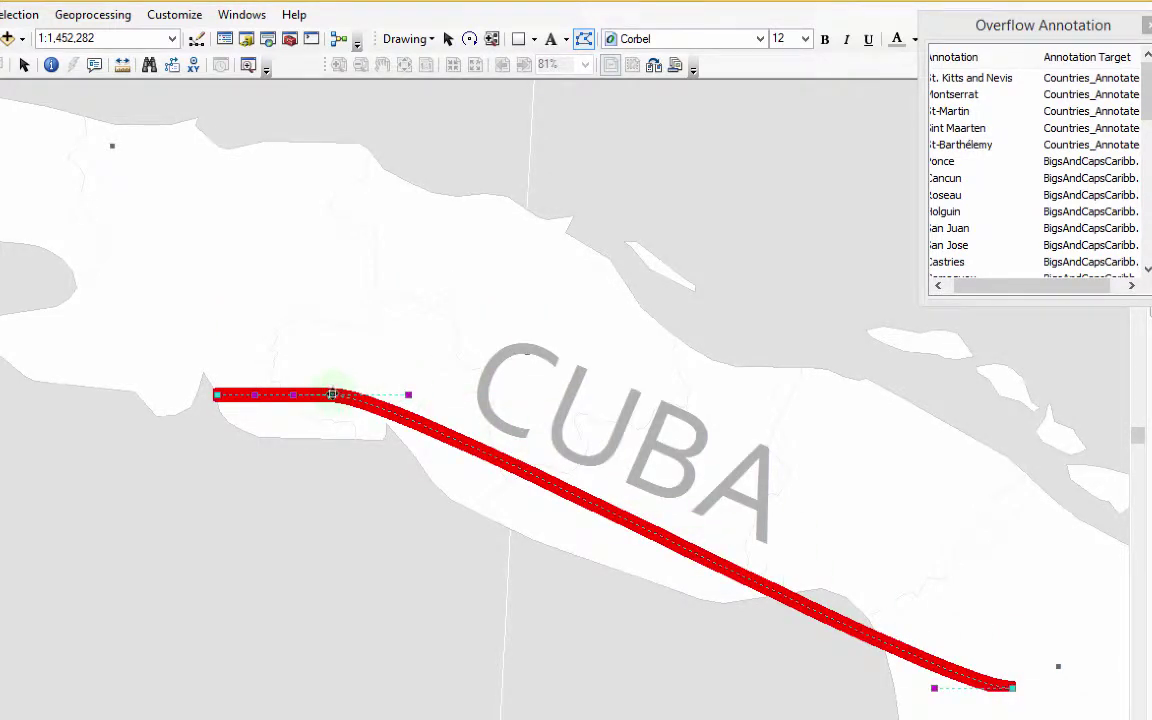
{"action": "mouse_move", "coordinate": [331, 395]}
{"action": "left_mouse_down"}
{"action": "mouse_move", "coordinate": [831, 612]}
{"action": "mouse_move", "coordinate": [810, 609]}
{"action": "mouse_move", "coordinate": [812, 542]}
{"action": "mouse_move", "coordinate": [804, 556]}
{"action": "left_mouse_up"}
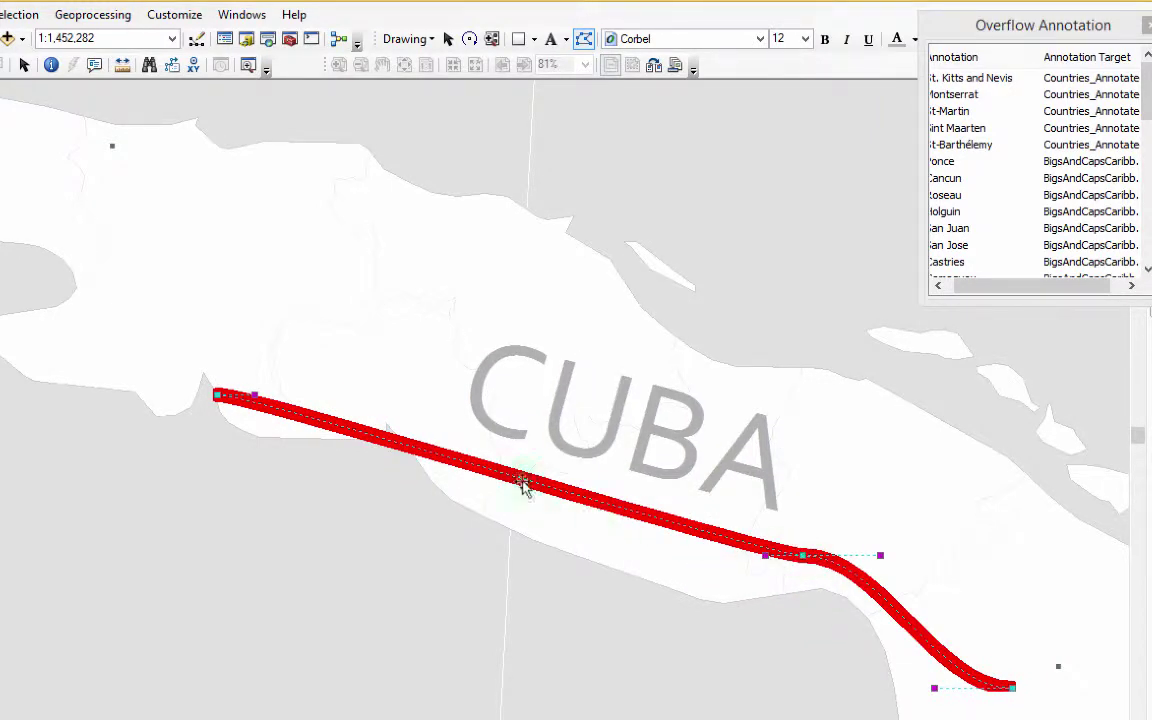
- Add a second vertex and adjust the baseline's ends and curve to follow Cuba
{"action": "right_click", "coordinate": [445, 460]}
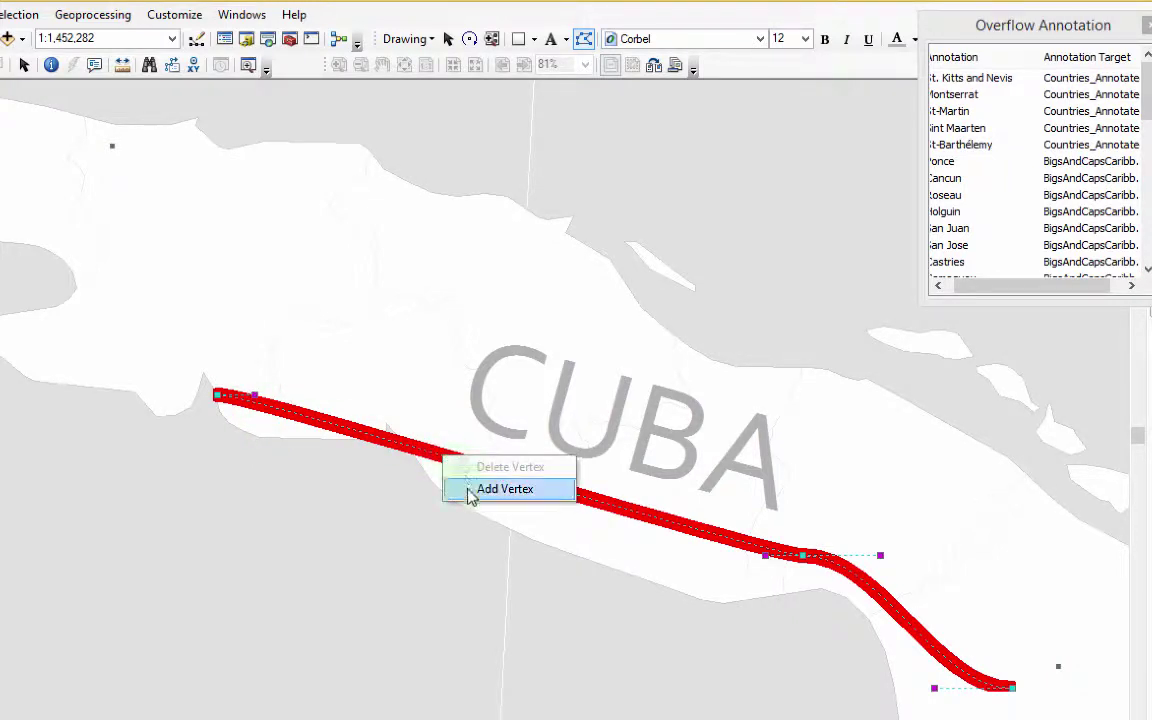
{"action": "left_click", "coordinate": [468, 490]}
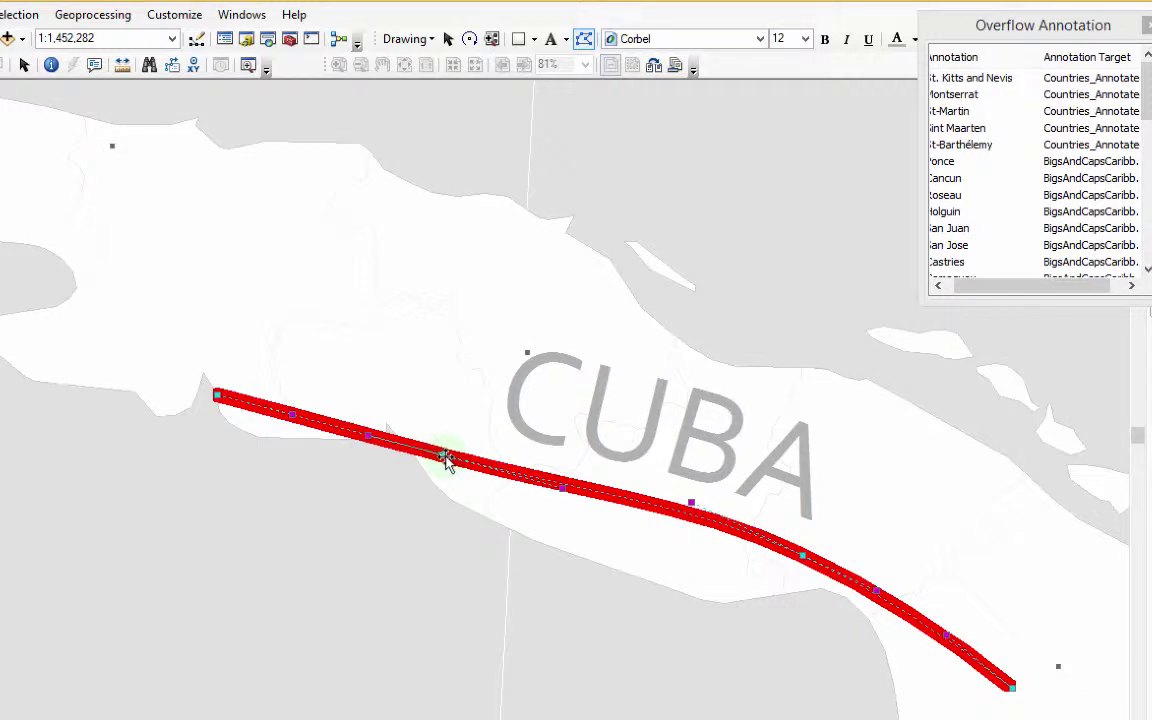
{"action": "left_click_drag", "start_coordinate": [447, 460], "coordinate": [444, 413]}
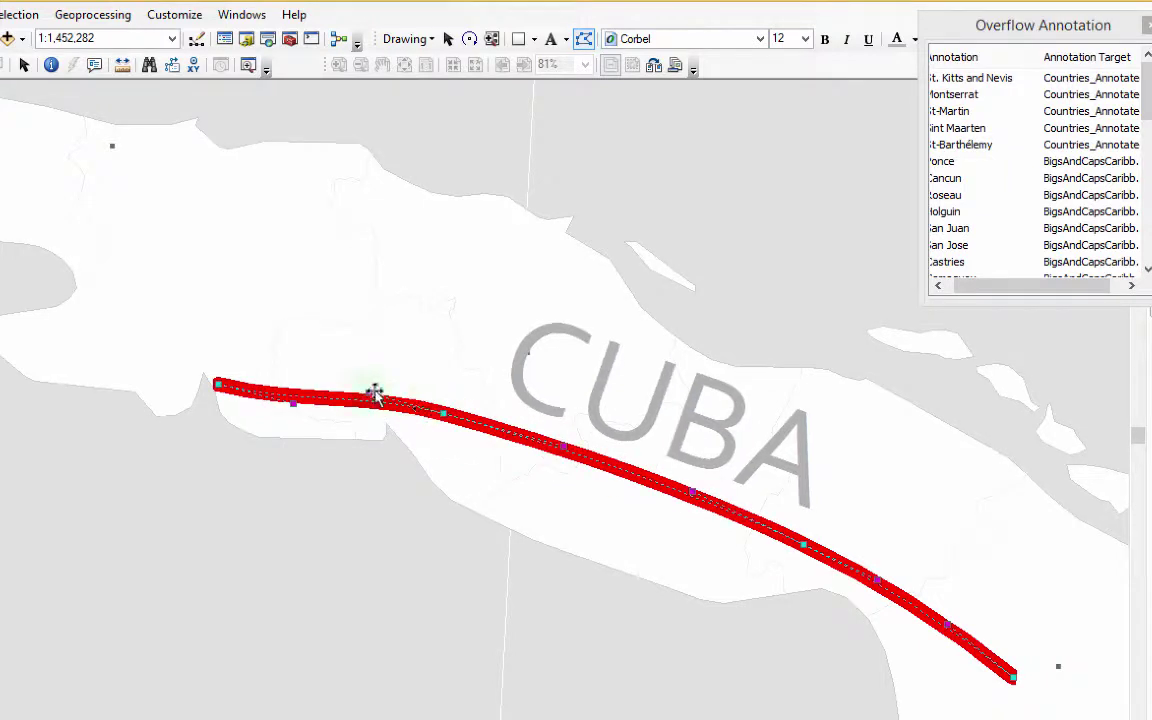
{"action": "mouse_move", "coordinate": [218, 385]}
{"action": "left_mouse_down"}
{"action": "mouse_move", "coordinate": [216, 345]}
{"action": "mouse_move", "coordinate": [188, 338]}
{"action": "left_mouse_up"}
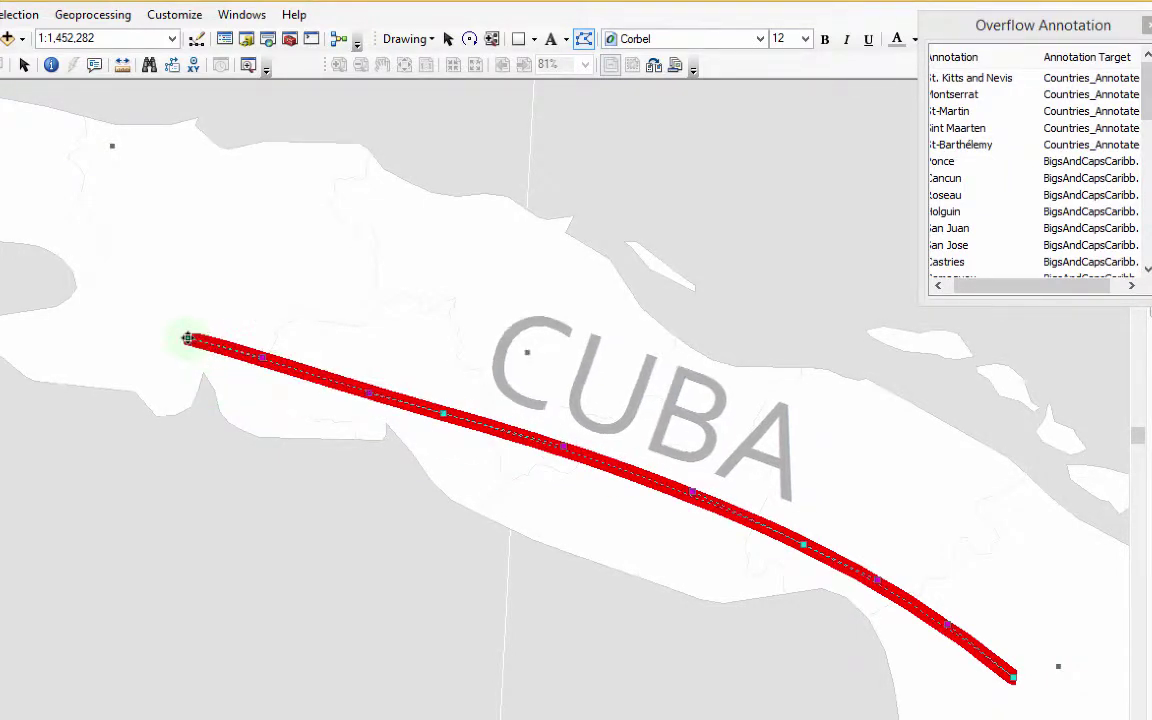
{"action": "mouse_move", "coordinate": [260, 357]}
{"action": "left_mouse_down"}
{"action": "mouse_move", "coordinate": [257, 318]}
{"action": "mouse_move", "coordinate": [256, 388]}
{"action": "left_mouse_up"}
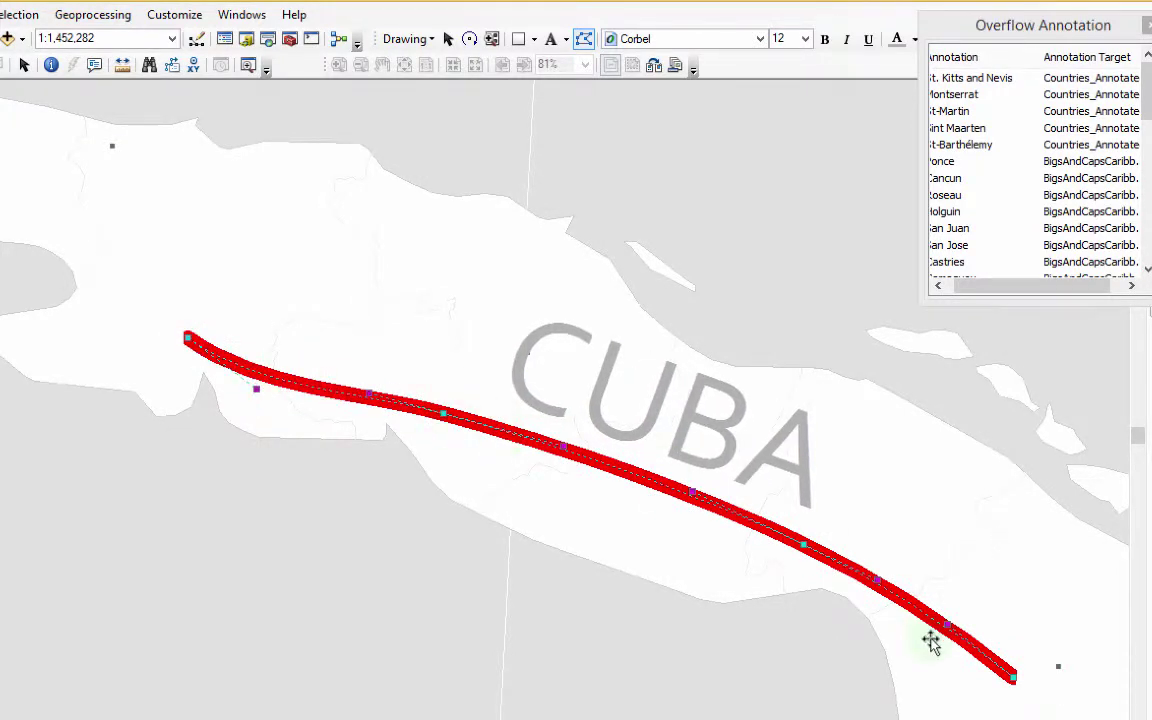
{"action": "left_click_drag", "start_coordinate": [946, 626], "coordinate": [921, 622]}
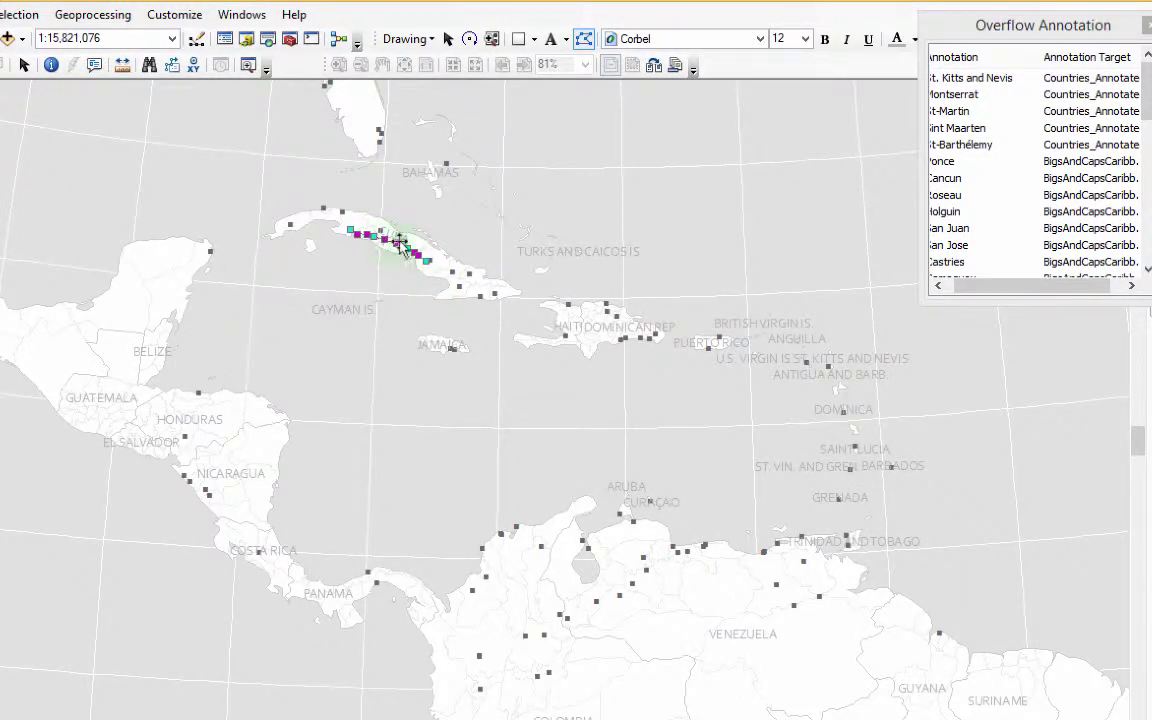
- Select the CUBA label, pick the rotate tool, and zoom in around Cuba
{"action": "left_click", "coordinate": [447, 40]}
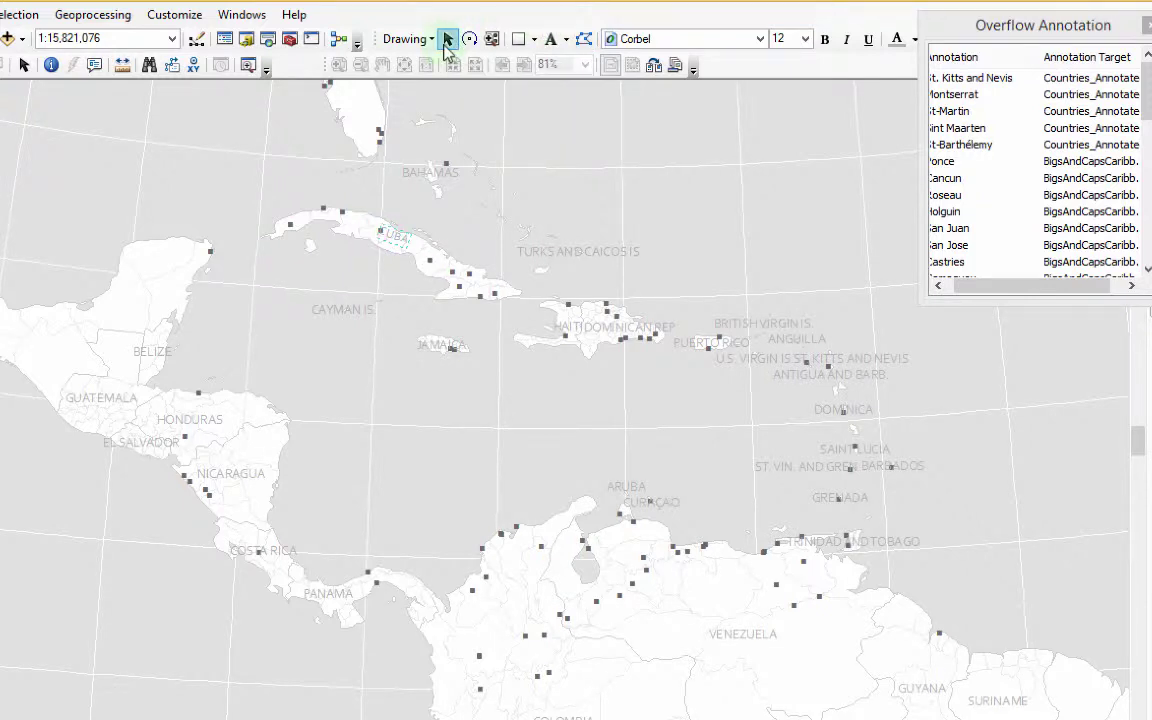
{"action": "left_click", "coordinate": [387, 243]}
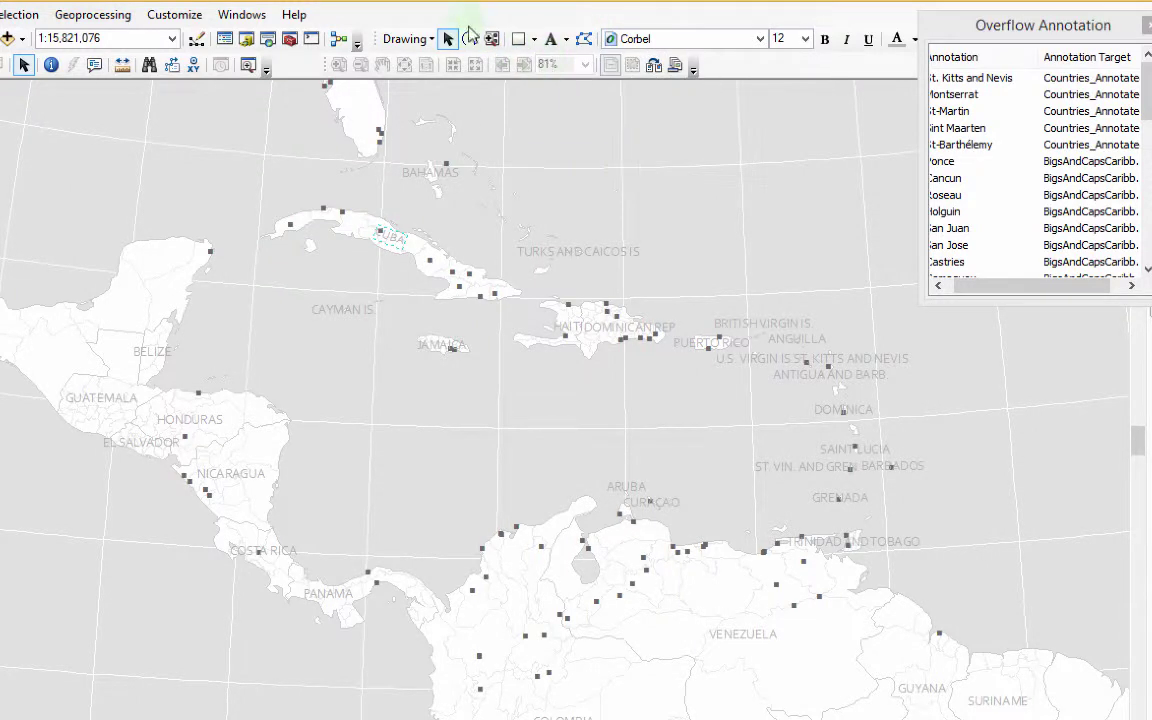
{"action": "left_click", "coordinate": [469, 40]}
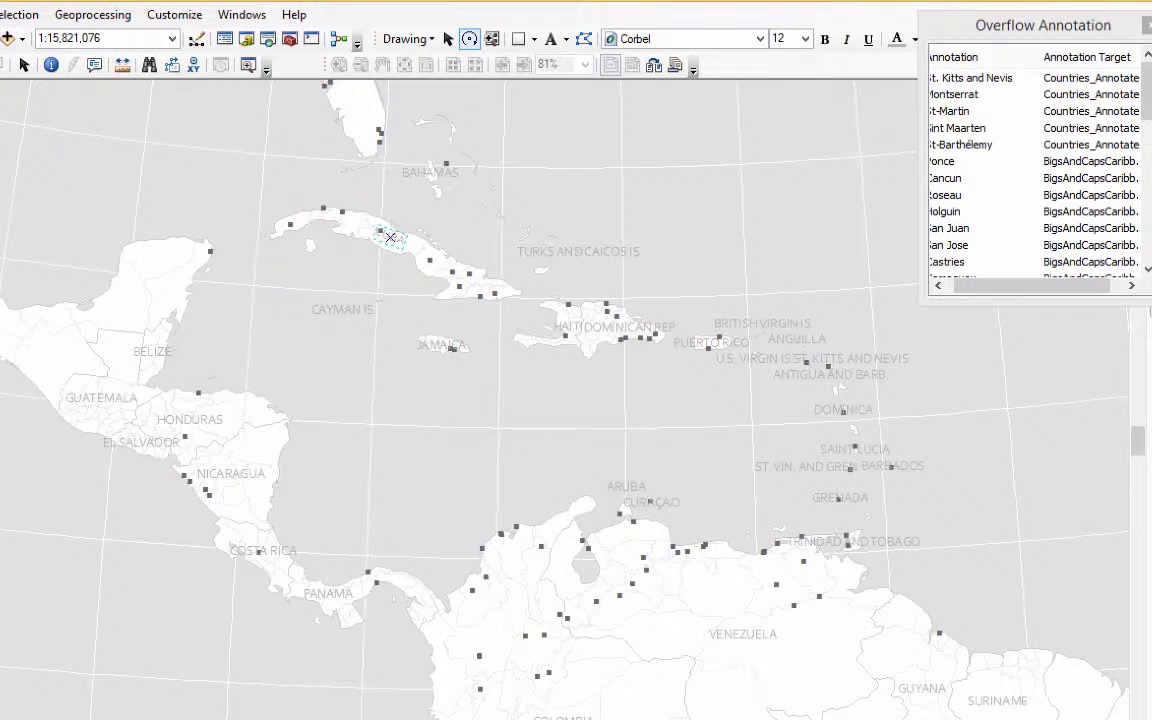
{"action": "key", "text": "z"}
{"action": "left_click_drag", "start_coordinate": [259, 195], "coordinate": [528, 322]}
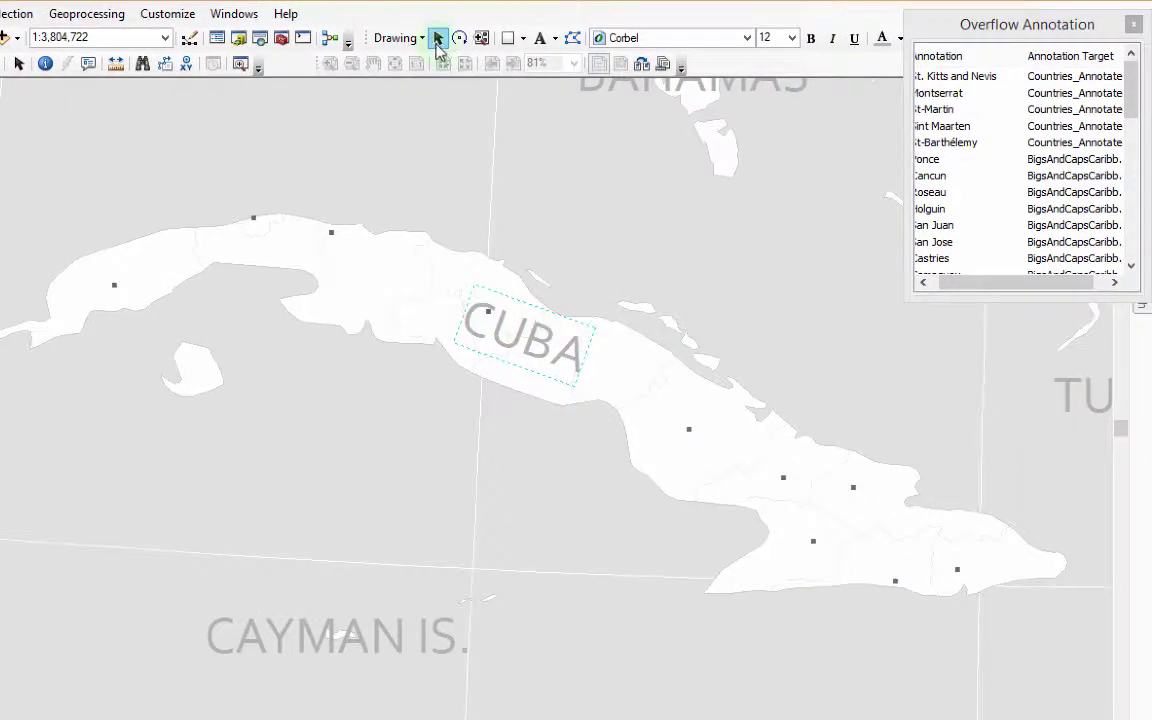
- Set the CUBA label's Character Spacing to 300 in its Properties and apply it
{"action": "right_click", "coordinate": [510, 326]}
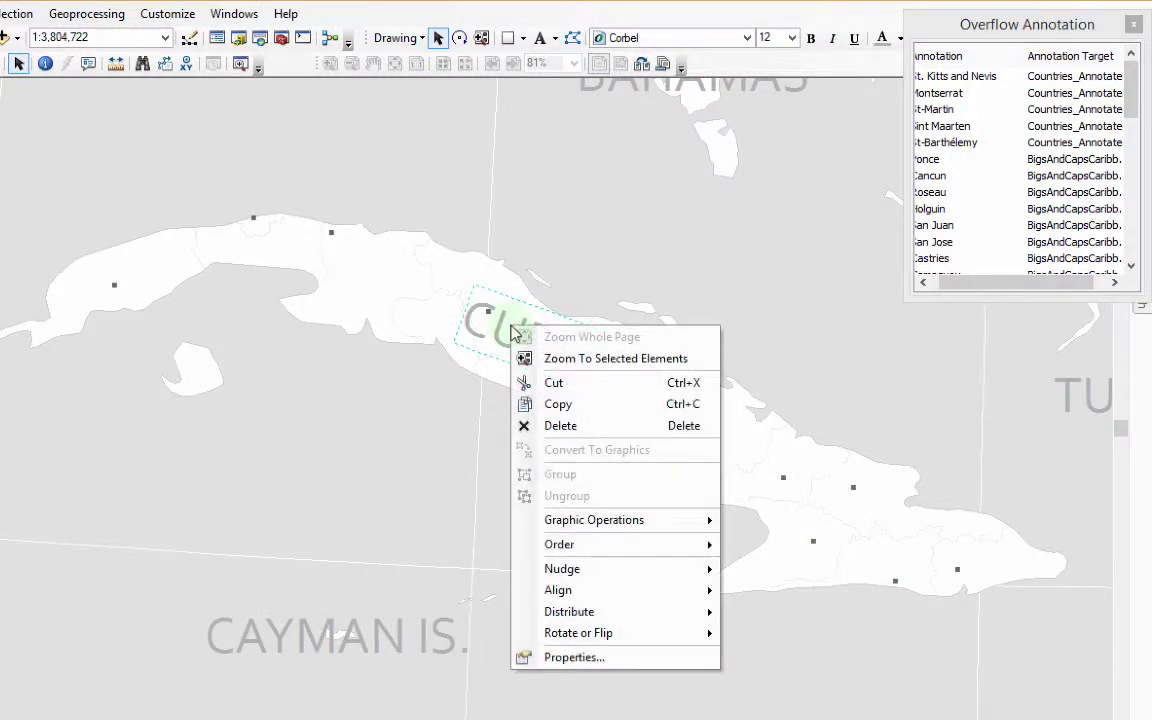
{"action": "left_click", "coordinate": [590, 657]}
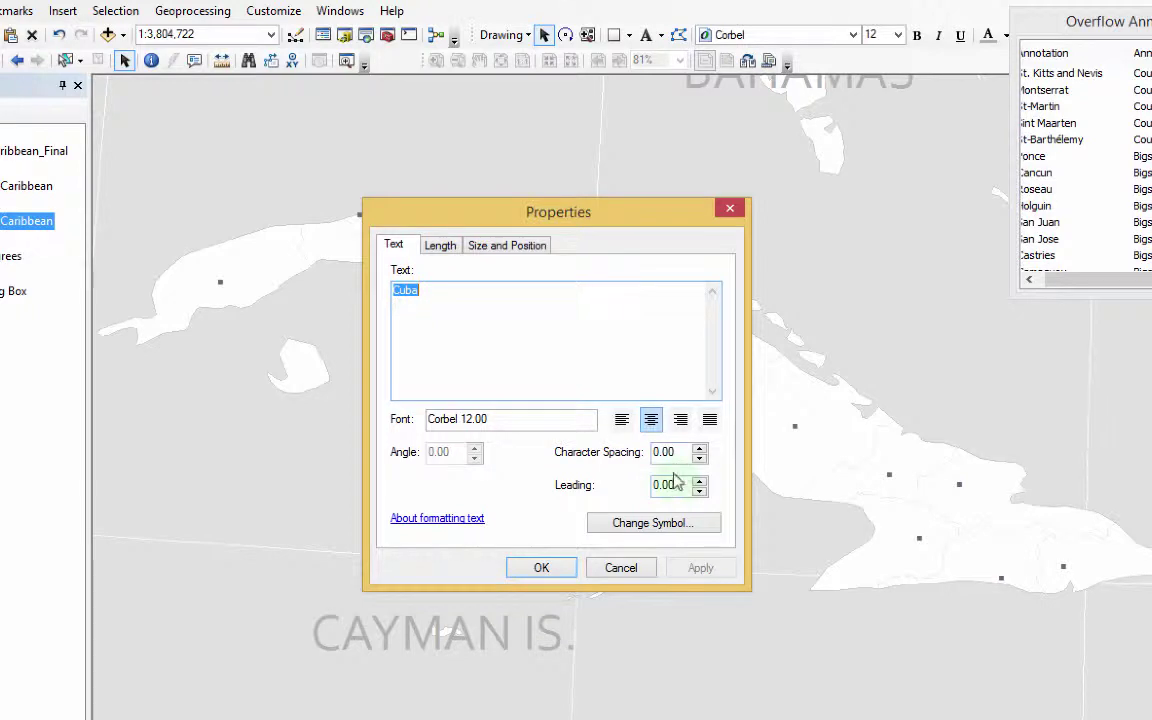
{"action": "double_click", "coordinate": [660, 452]}
{"action": "type", "text": "300"}
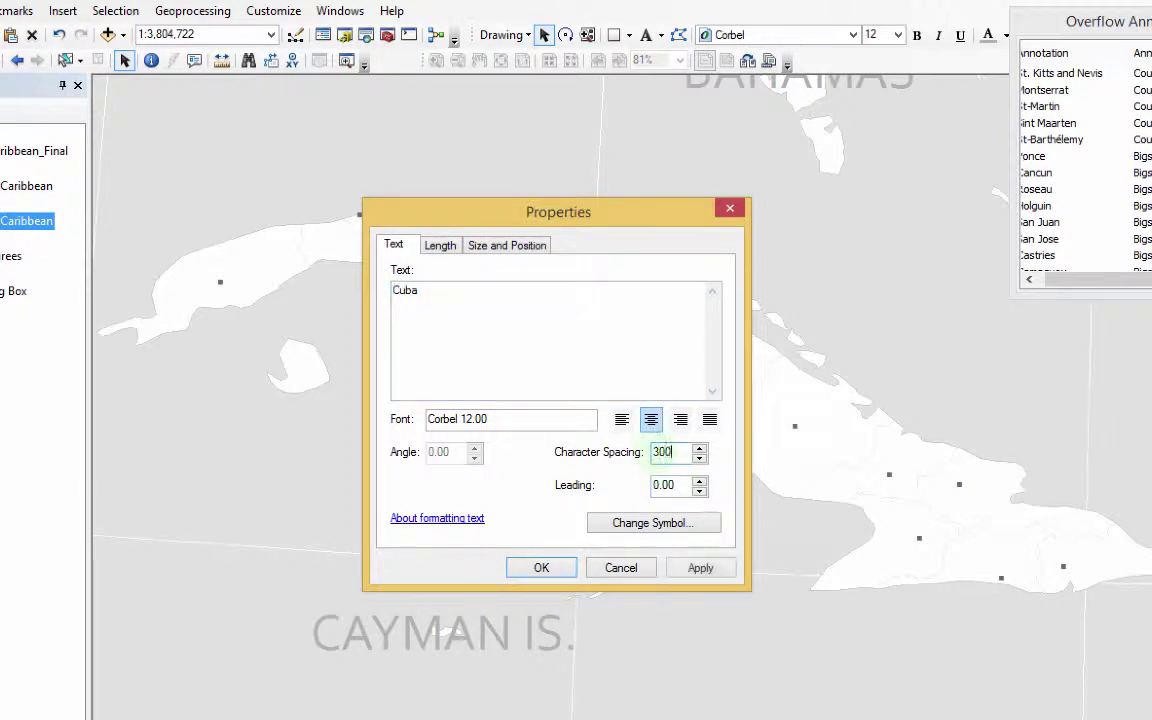
{"action": "left_click", "coordinate": [697, 566]}
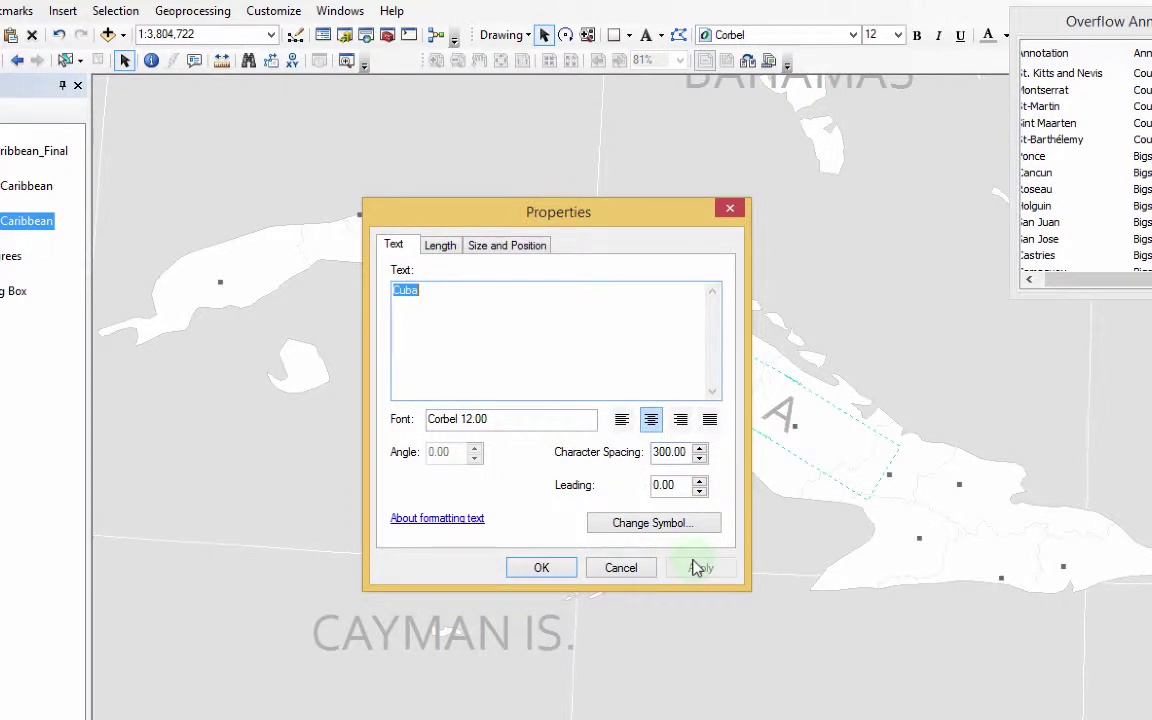
{"action": "left_click_drag", "start_coordinate": [545, 220], "coordinate": [167, 168]}
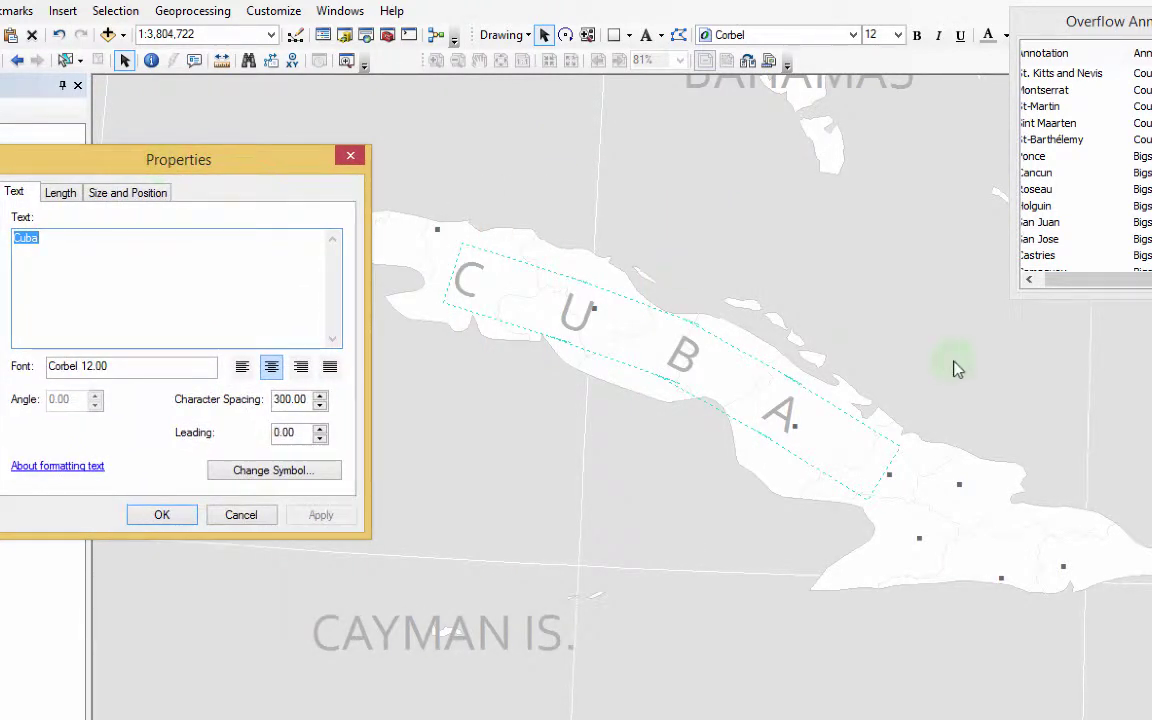
{"action": "left_click", "coordinate": [161, 515]}
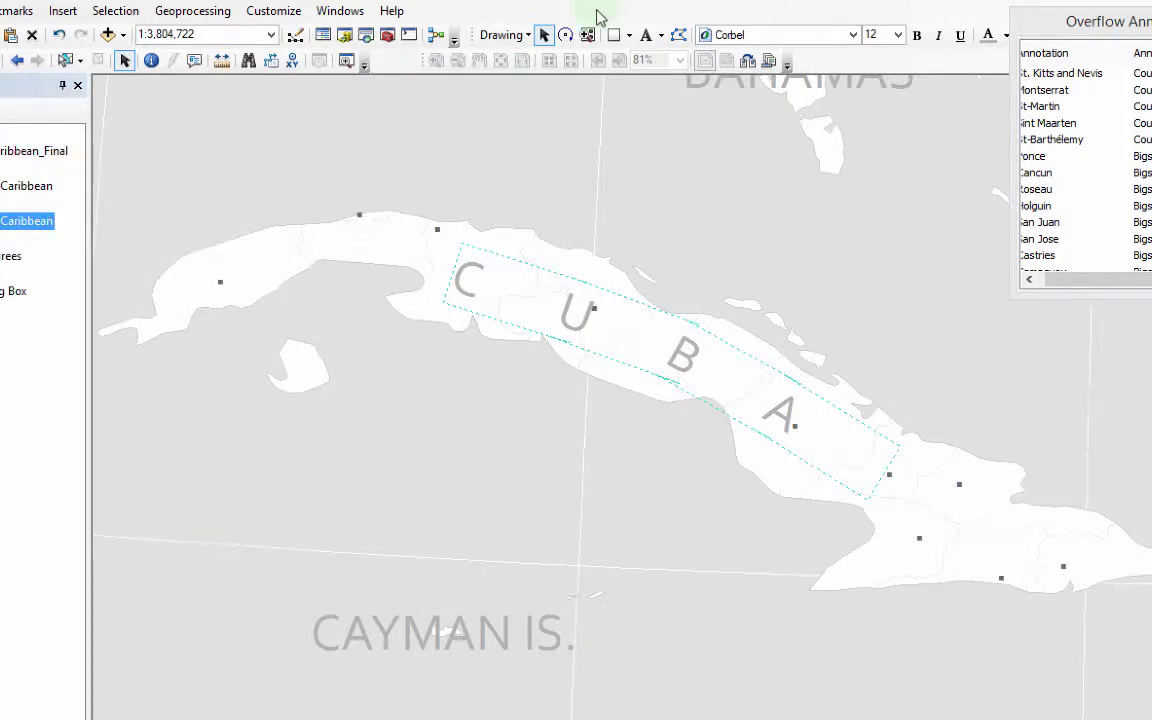
- Nudge the CUBA label slightly southeast onto central Cuba, return to the previous extent, and deselect
{"action": "left_click", "coordinate": [541, 36]}
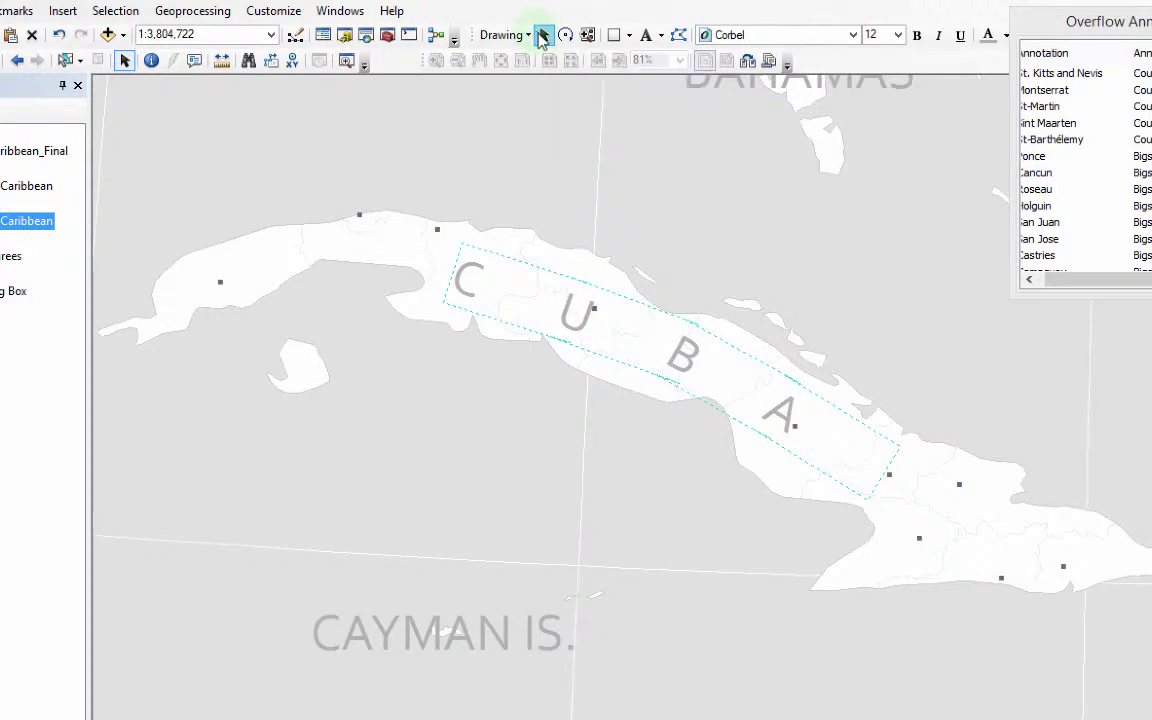
{"action": "mouse_move", "coordinate": [556, 318]}
{"action": "left_mouse_down"}
{"action": "mouse_move", "coordinate": [586, 314]}
{"action": "mouse_move", "coordinate": [590, 333]}
{"action": "mouse_move", "coordinate": [586, 321]}
{"action": "mouse_move", "coordinate": [601, 331]}
{"action": "left_mouse_up"}
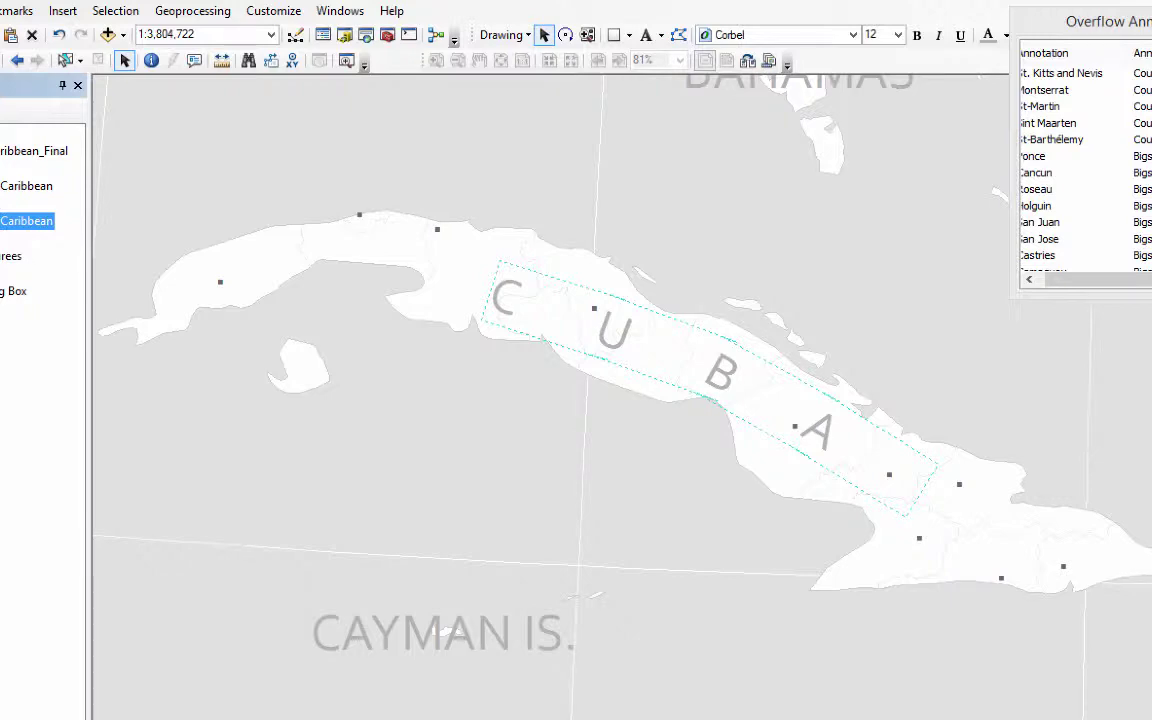
{"action": "left_click", "coordinate": [16, 61]}
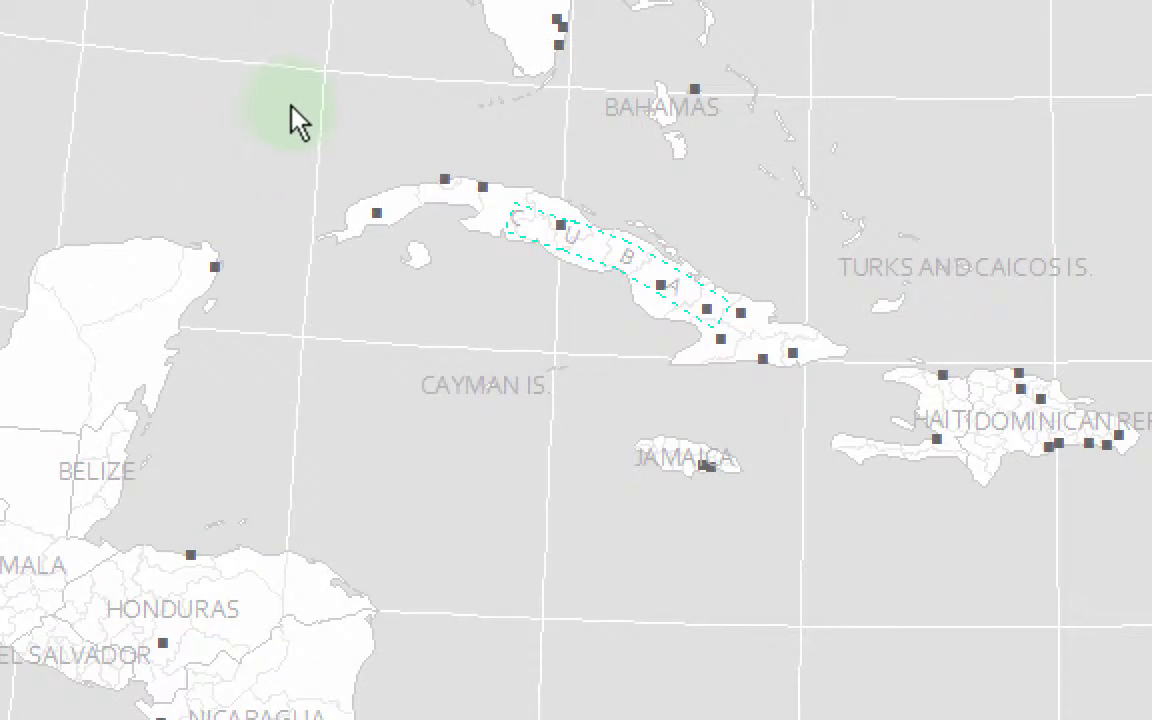
{"action": "left_click", "coordinate": [291, 106]}
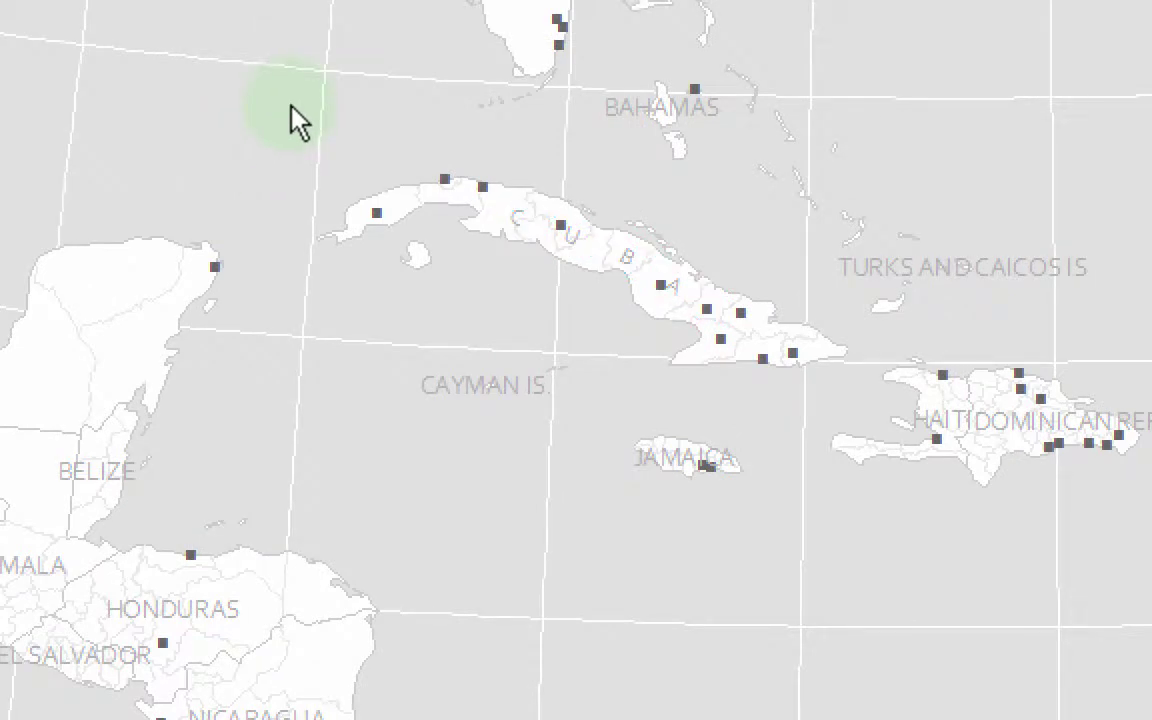